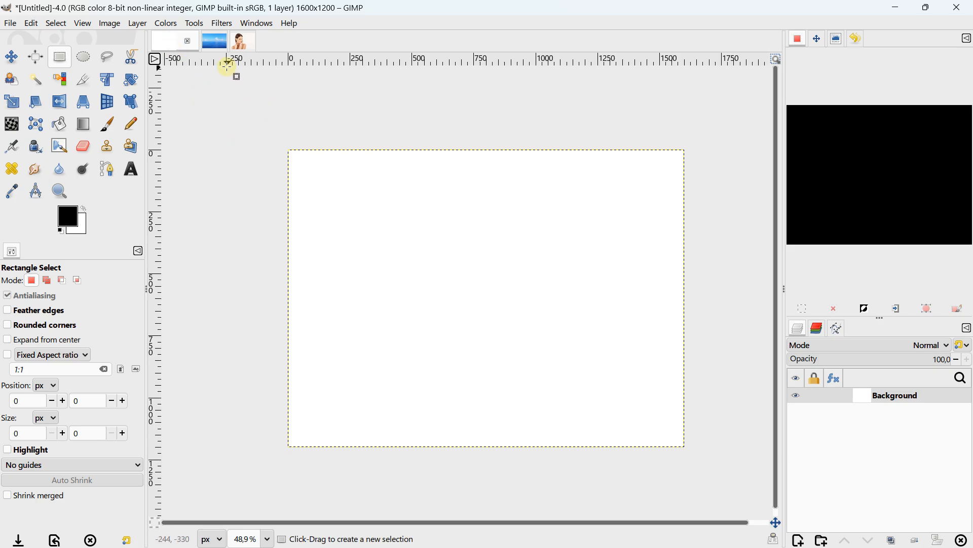
- Copy the ocean picture and paste it as a new layer into the blank 1600x1200 image
{"action": "left_click", "coordinate": [212, 44]}
{"action": "left_click", "coordinate": [242, 42]}
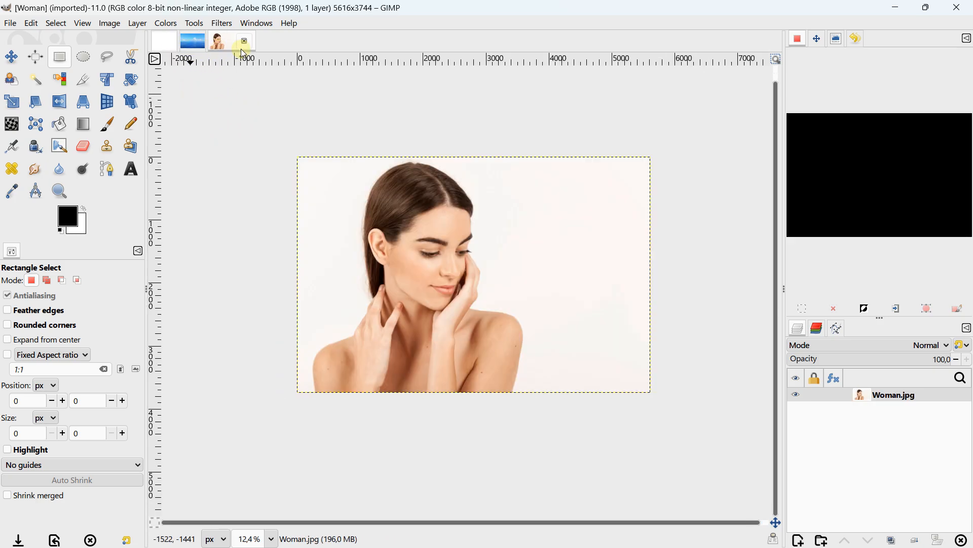
{"action": "left_click", "coordinate": [192, 42]}
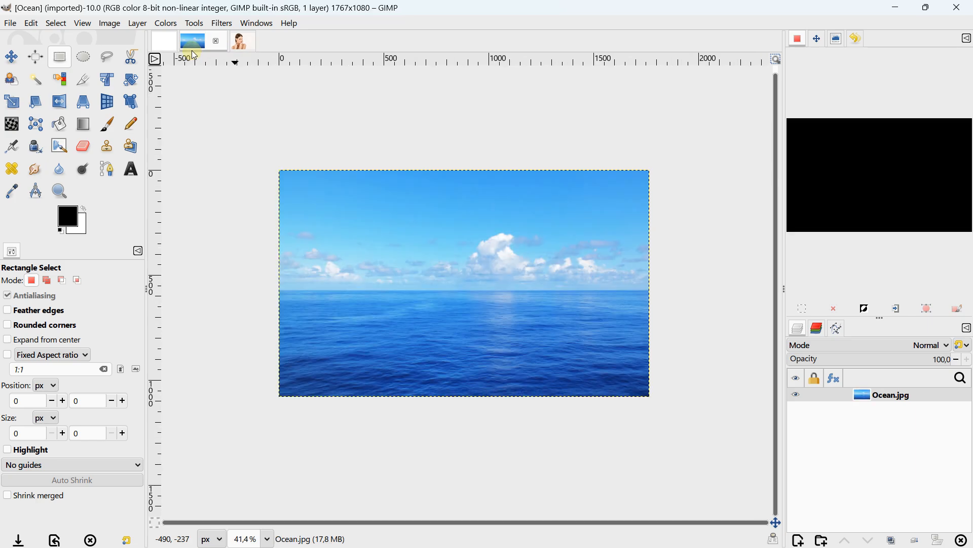
{"action": "left_click", "coordinate": [34, 24]}
{"action": "left_click", "coordinate": [60, 95]}
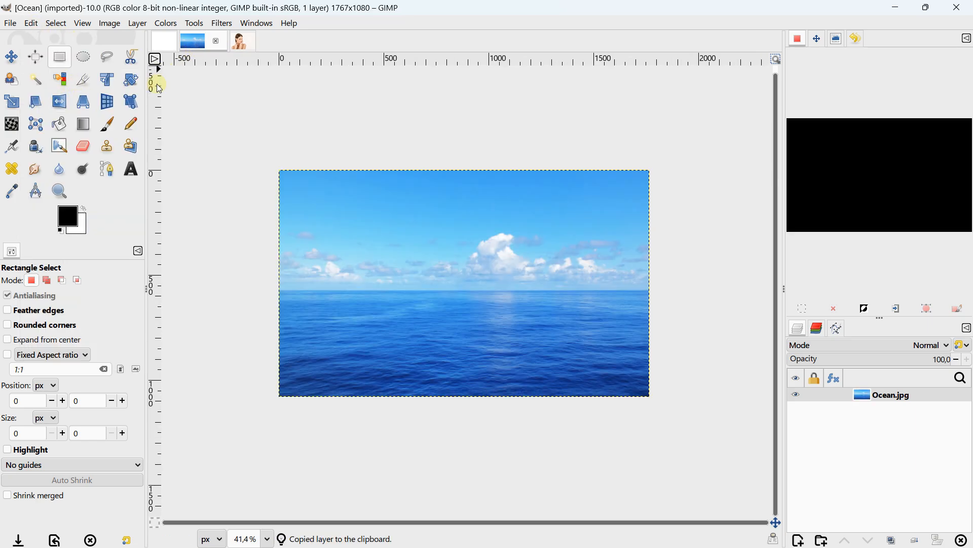
{"action": "left_click", "coordinate": [164, 41]}
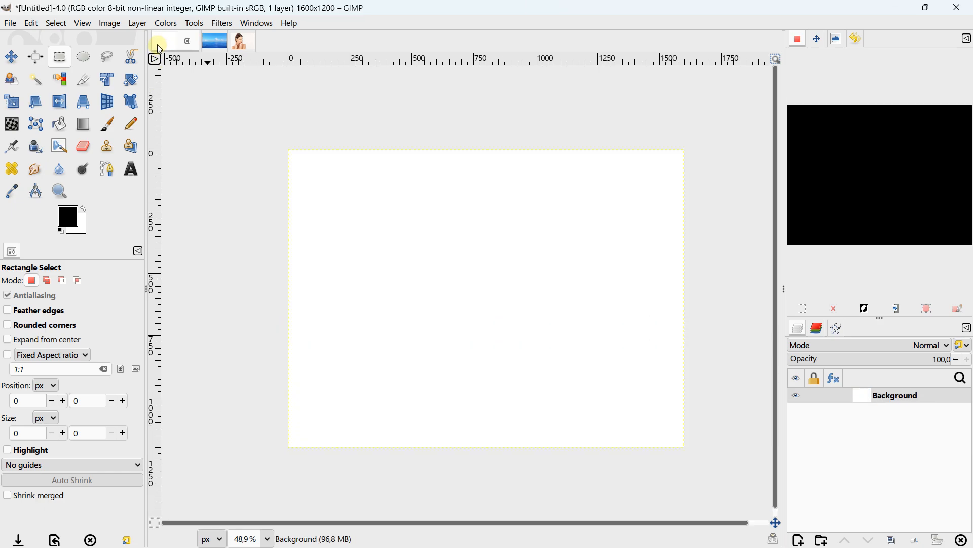
{"action": "left_click", "coordinate": [31, 23]}
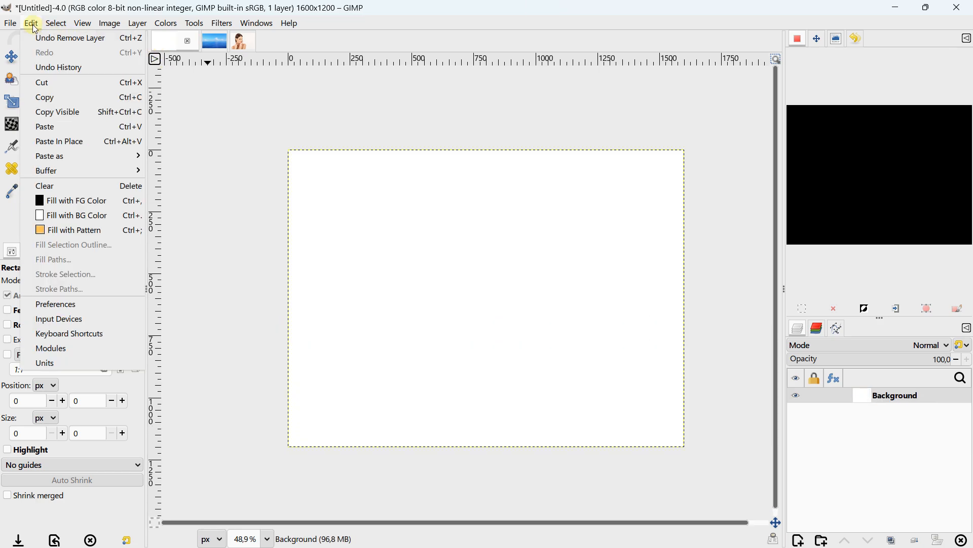
{"action": "left_click", "coordinate": [53, 128]}
{"action": "scroll", "coordinate": [362, 209], "scroll_direction": "down", "scroll_amount": 2}
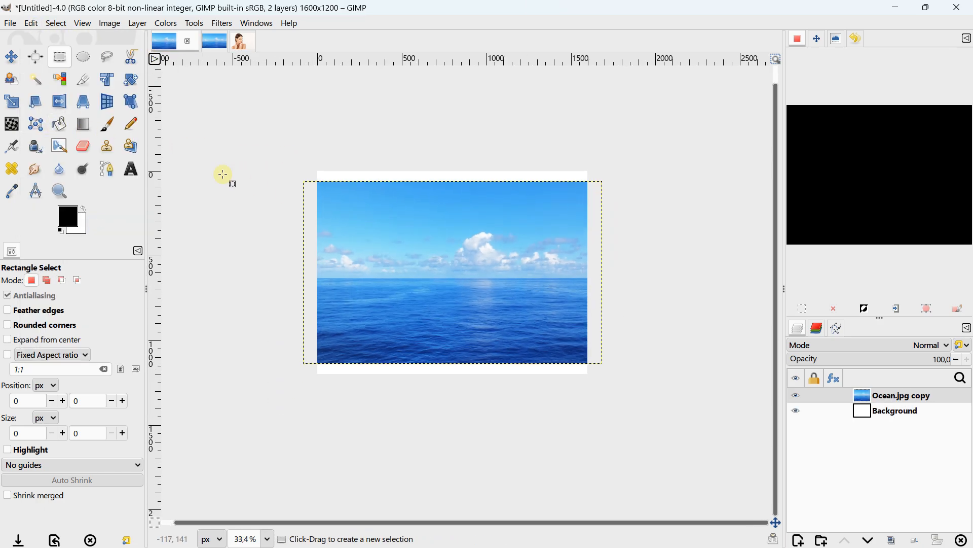
- Scale the ocean layer proportionally to about 2057 × 1257 px and centre it horizontally over the canvas
{"action": "left_click", "coordinate": [12, 102]}
{"action": "left_click", "coordinate": [327, 211]}
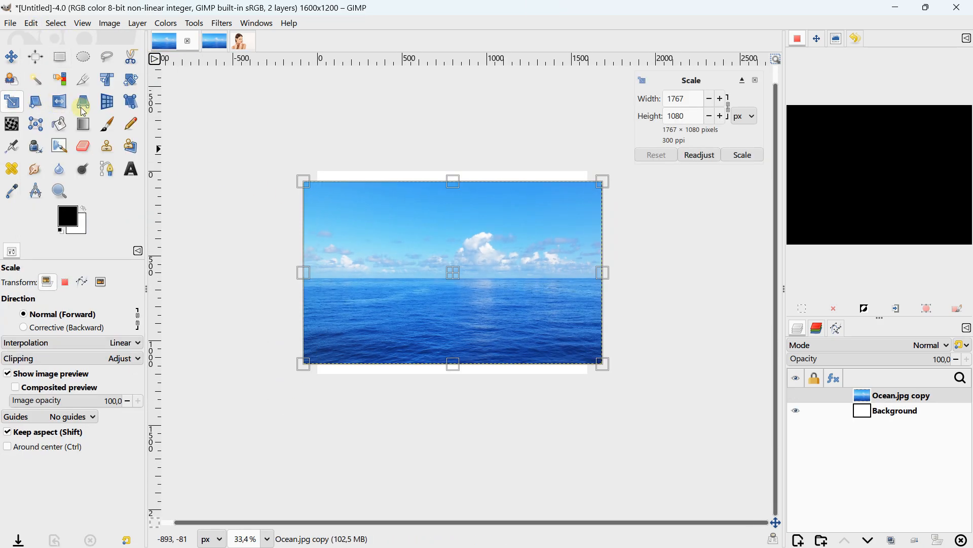
{"action": "left_click_drag", "start_coordinate": [303, 181], "coordinate": [255, 151]}
{"action": "left_click_drag", "start_coordinate": [439, 265], "coordinate": [462, 271]}
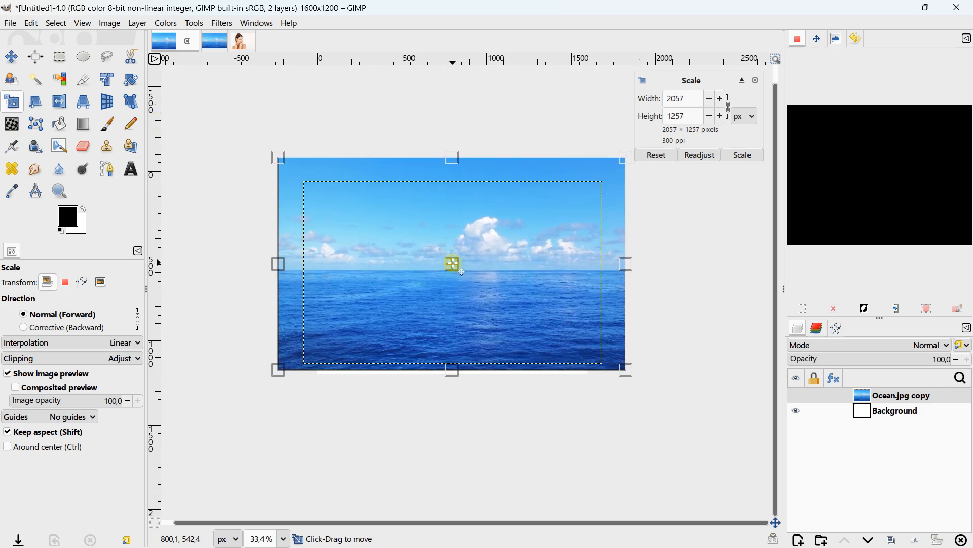
{"action": "left_click", "coordinate": [738, 156]}
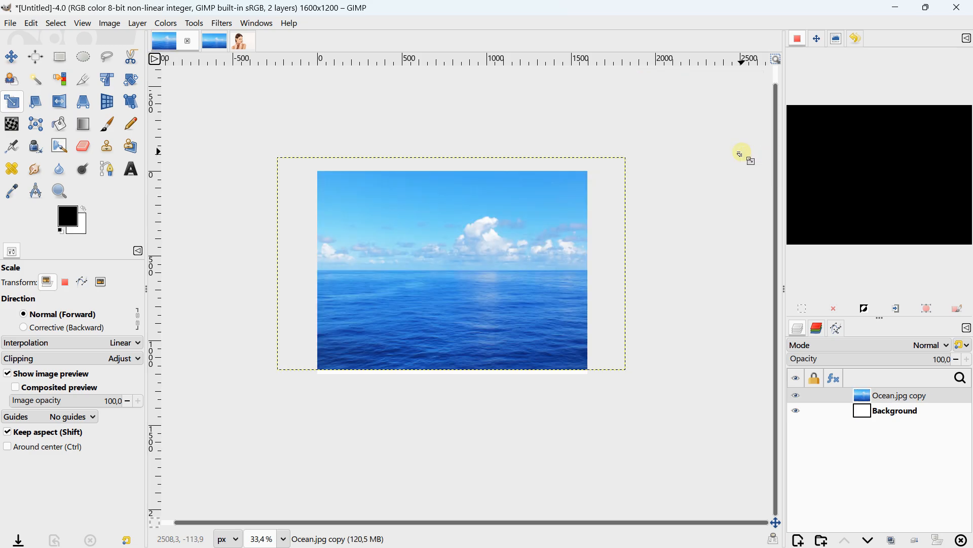
- Enlarge the ocean layer to about 2208 × 1351 px and reposition it so it covers the whole canvas
{"action": "left_click", "coordinate": [436, 250]}
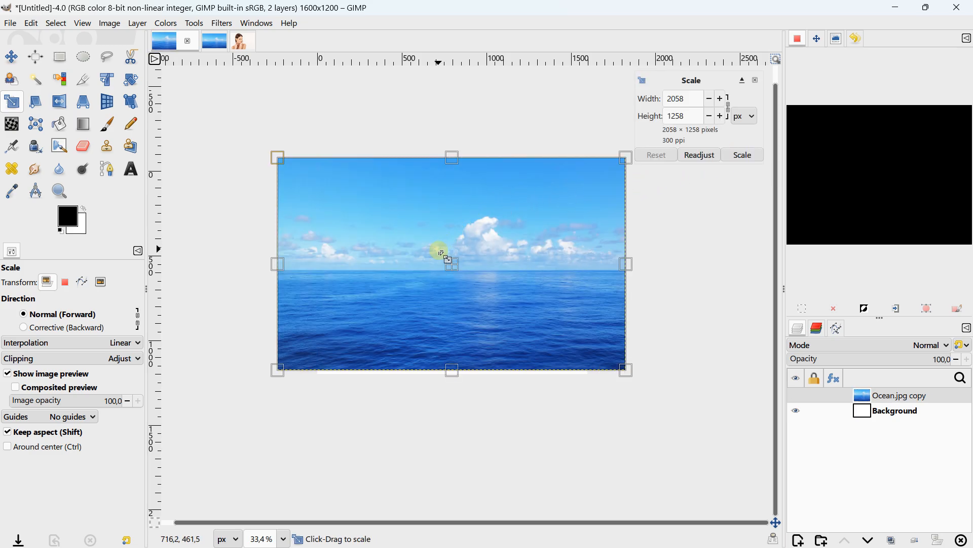
{"action": "left_click", "coordinate": [743, 155]}
{"action": "left_click", "coordinate": [449, 252]}
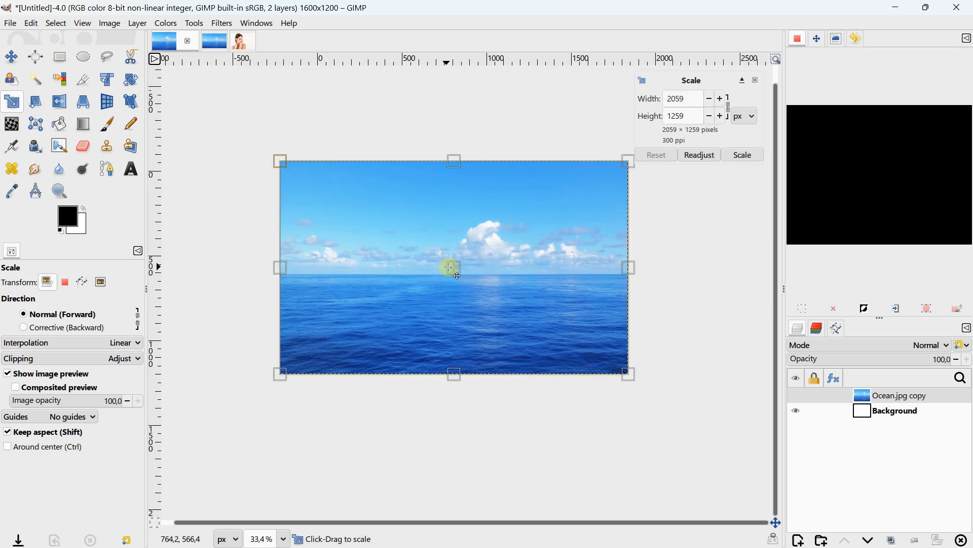
{"action": "left_click_drag", "start_coordinate": [451, 267], "coordinate": [450, 275]}
{"action": "left_click", "coordinate": [701, 155]}
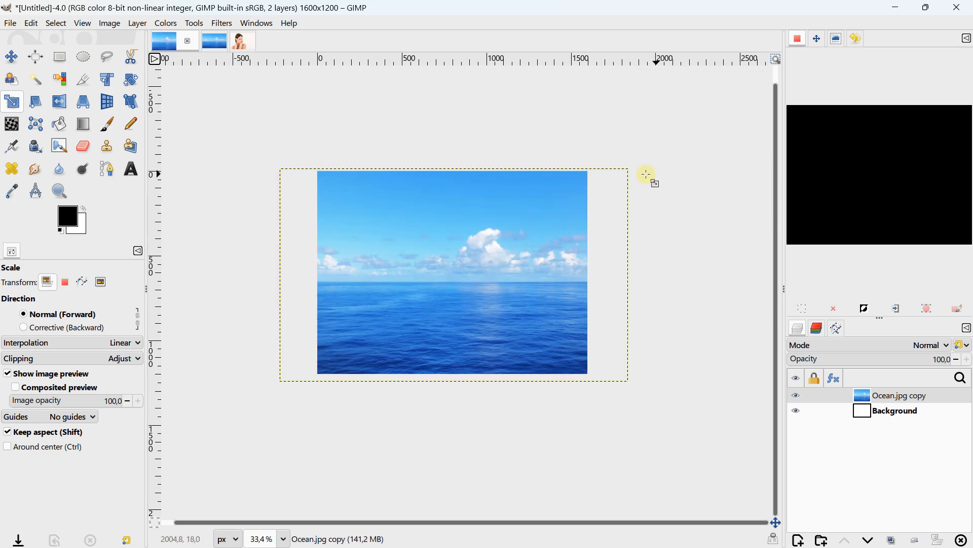
{"action": "left_click_drag", "start_coordinate": [279, 166], "coordinate": [255, 153]}
{"action": "left_click_drag", "start_coordinate": [456, 275], "coordinate": [470, 276]}
{"action": "left_click", "coordinate": [743, 155]}
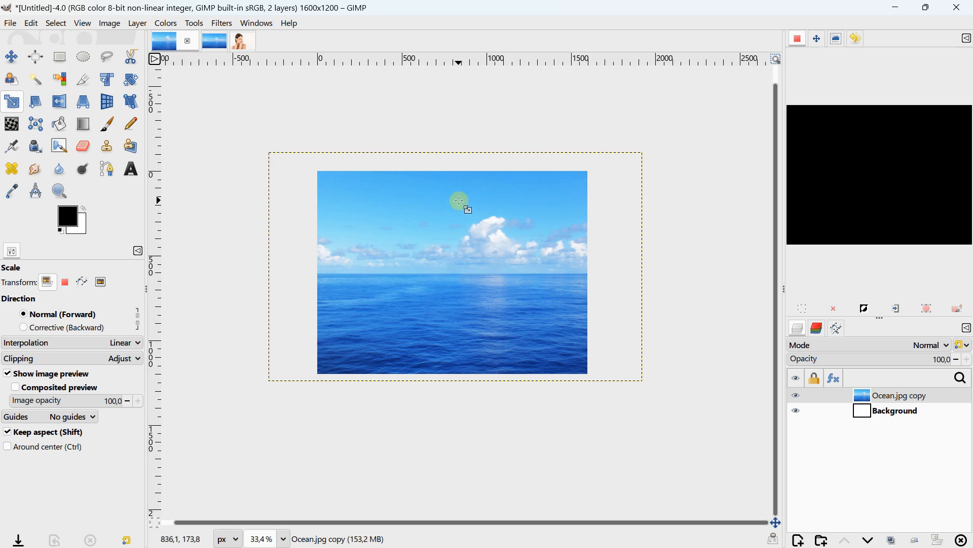
- In the woman image, Fuzzy Select the light background in replace mode with threshold 28, and invert the selection to isolate the woman
{"action": "left_click", "coordinate": [243, 40]}
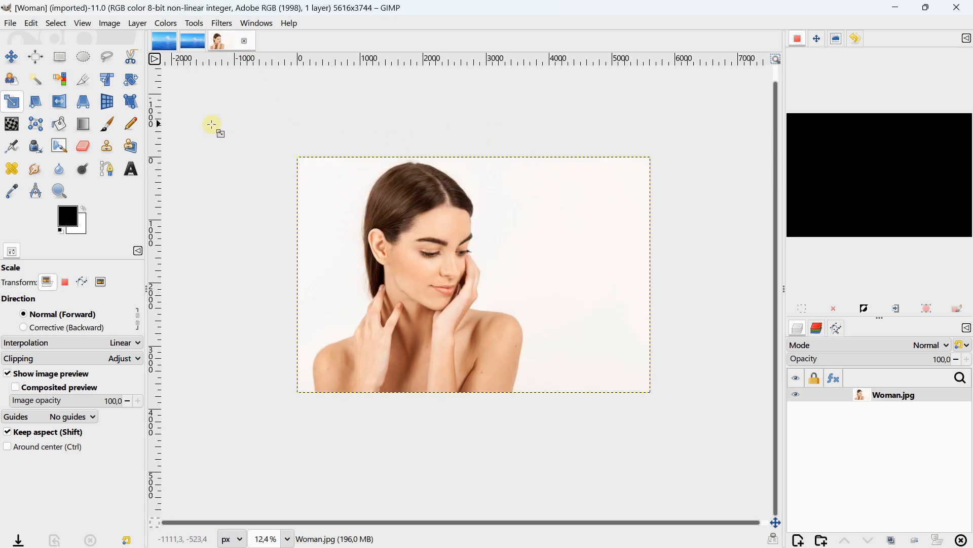
{"action": "left_click", "coordinate": [38, 81]}
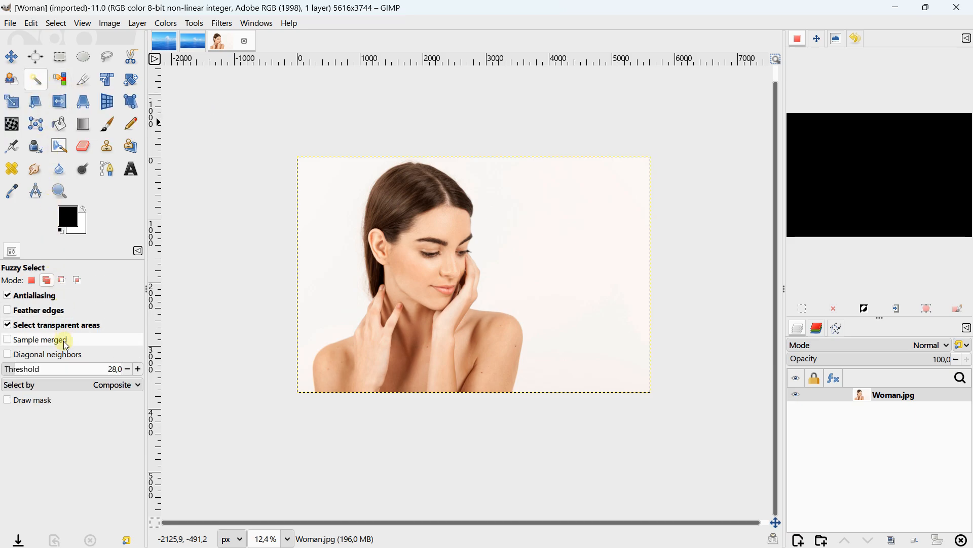
{"action": "left_click", "coordinate": [13, 371]}
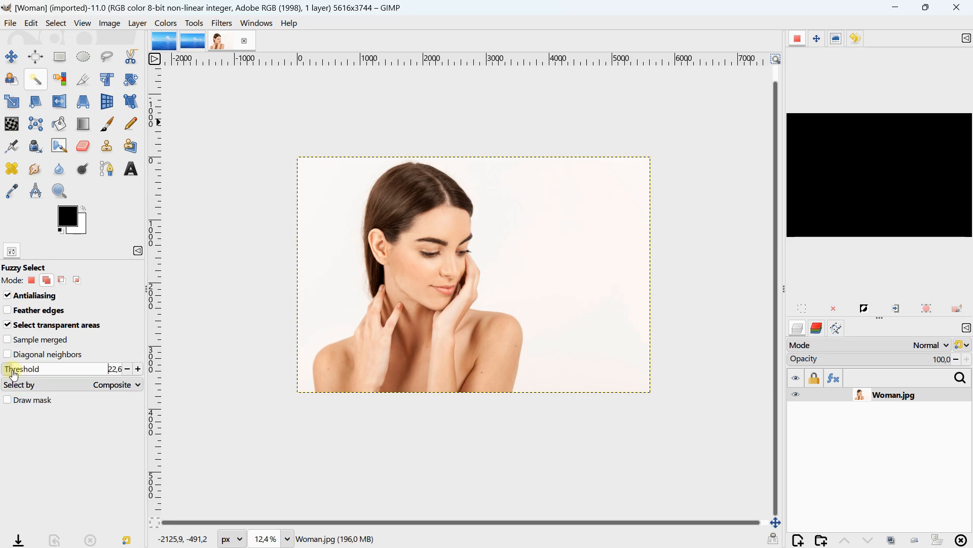
{"action": "left_click_drag", "start_coordinate": [14, 376], "coordinate": [15, 371]}
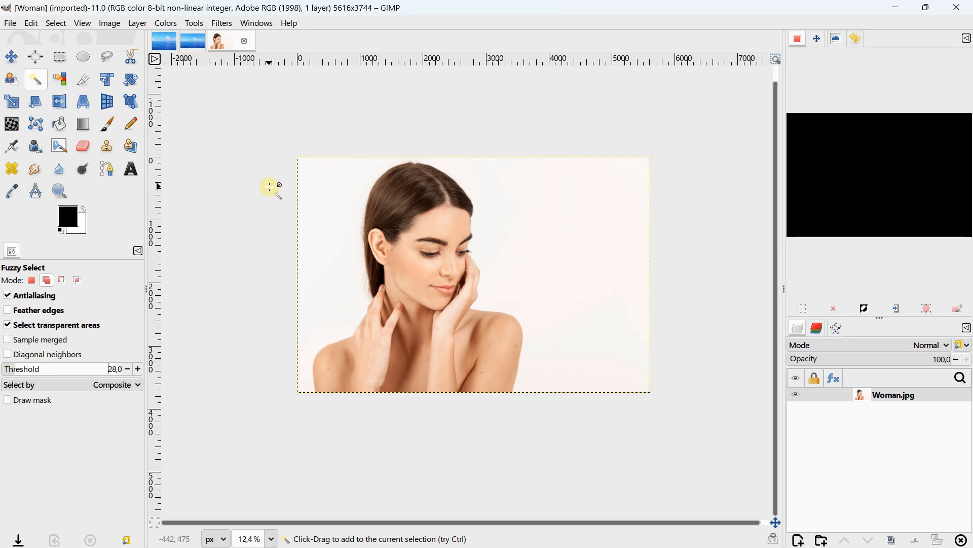
{"action": "left_click", "coordinate": [33, 281]}
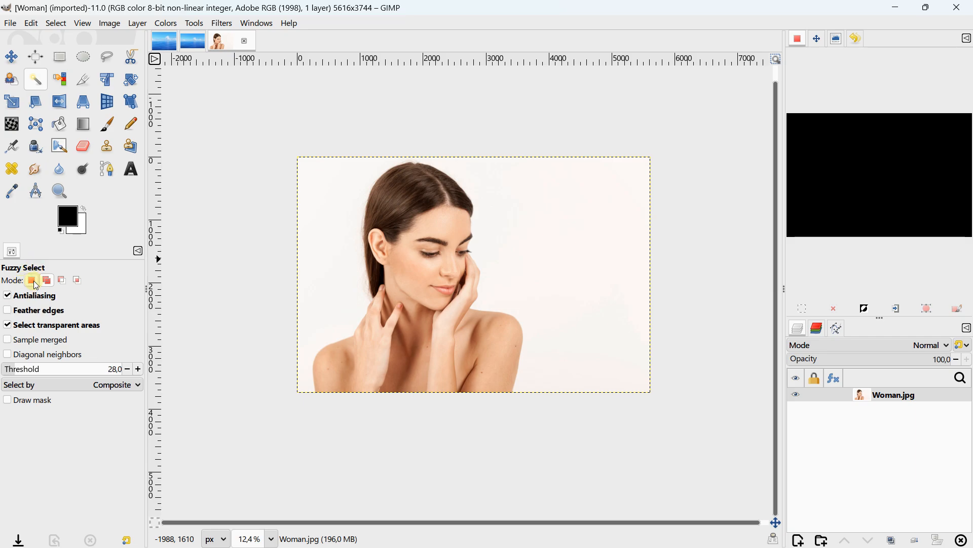
{"action": "left_click", "coordinate": [549, 212]}
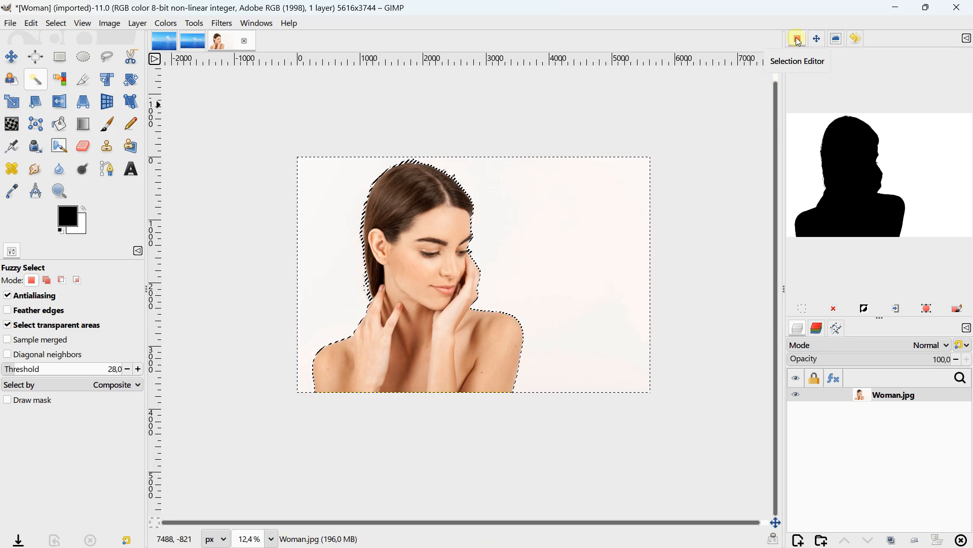
{"action": "left_click", "coordinate": [867, 311]}
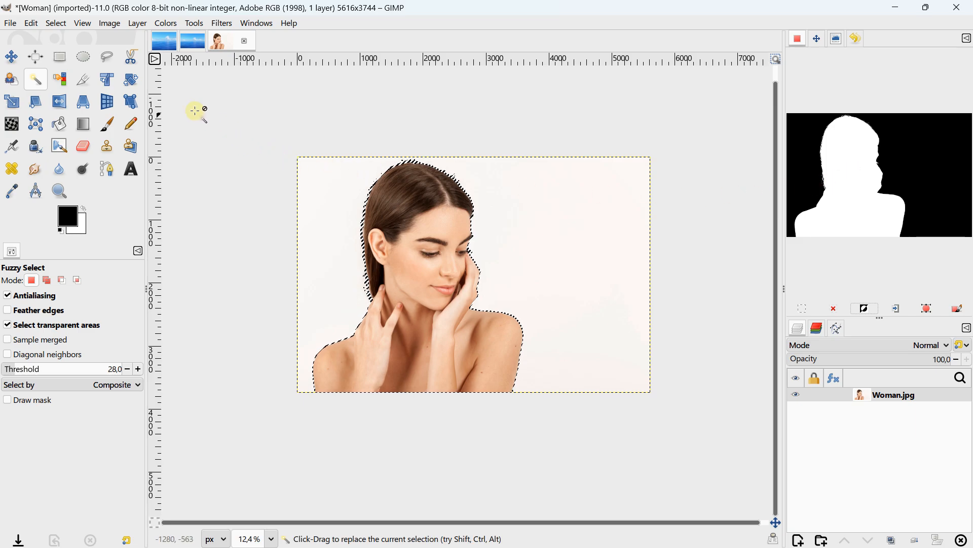
- Copy the selected woman and paste her as a new layer above the ocean in the 1600x1200 composition
{"action": "left_click", "coordinate": [30, 23]}
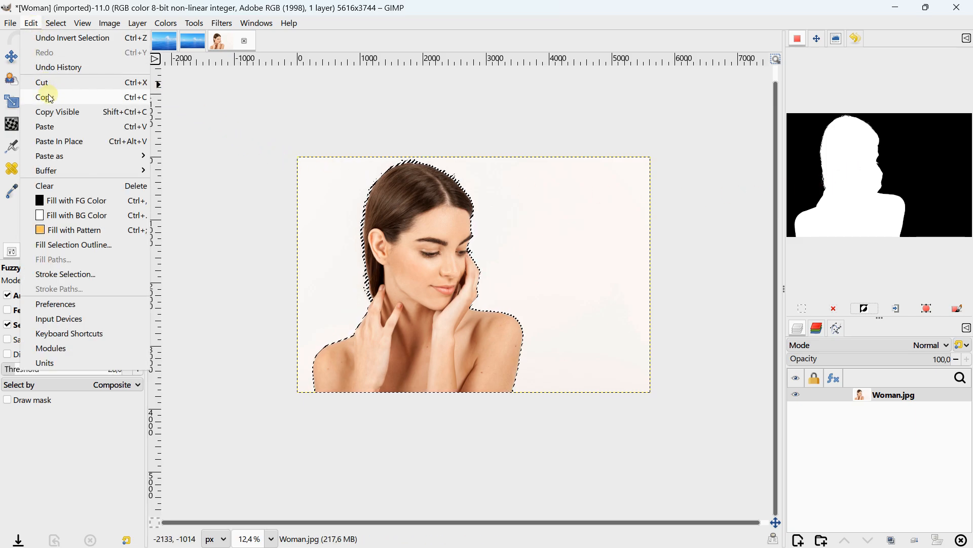
{"action": "left_click", "coordinate": [43, 97]}
{"action": "left_click", "coordinate": [166, 44]}
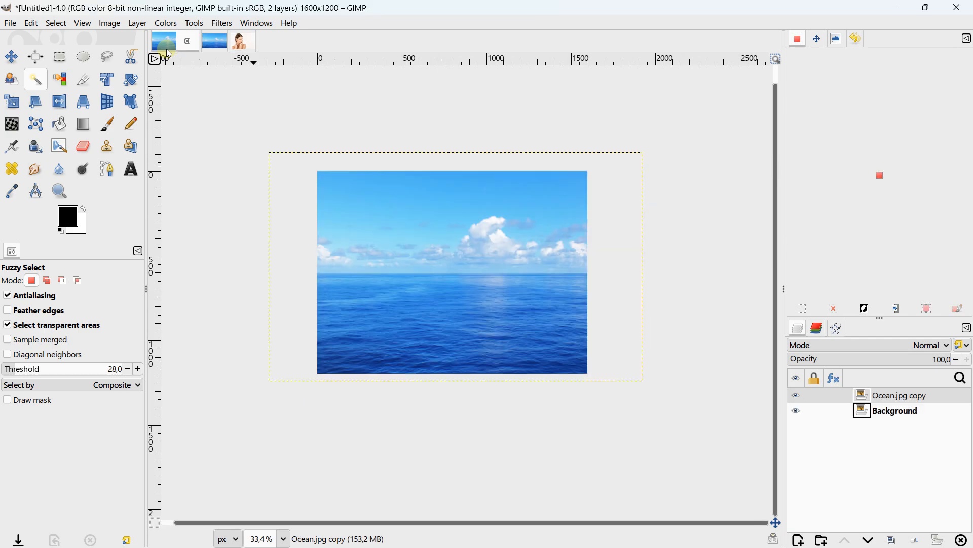
{"action": "left_click", "coordinate": [30, 23]}
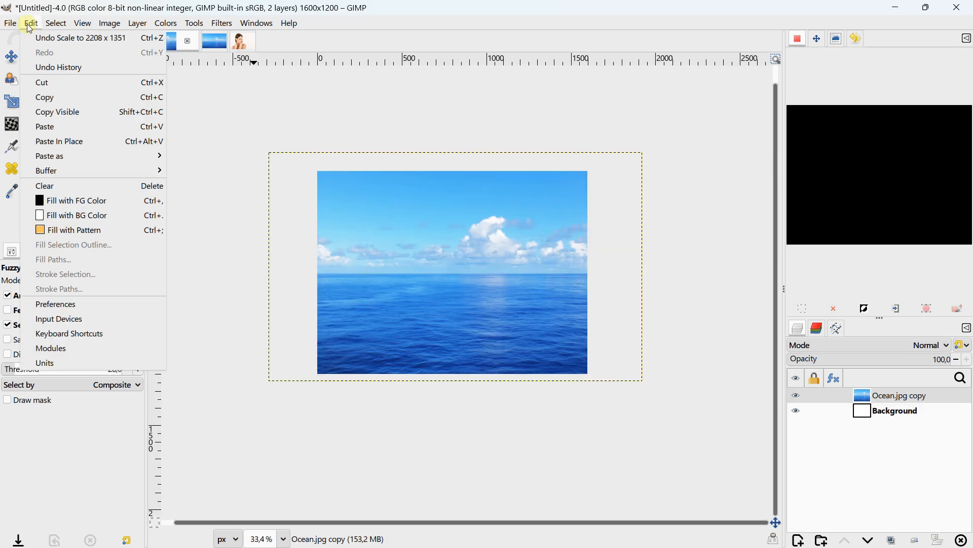
{"action": "left_click", "coordinate": [45, 129]}
{"action": "scroll", "coordinate": [405, 228], "scroll_direction": "down", "scroll_amount": 3}
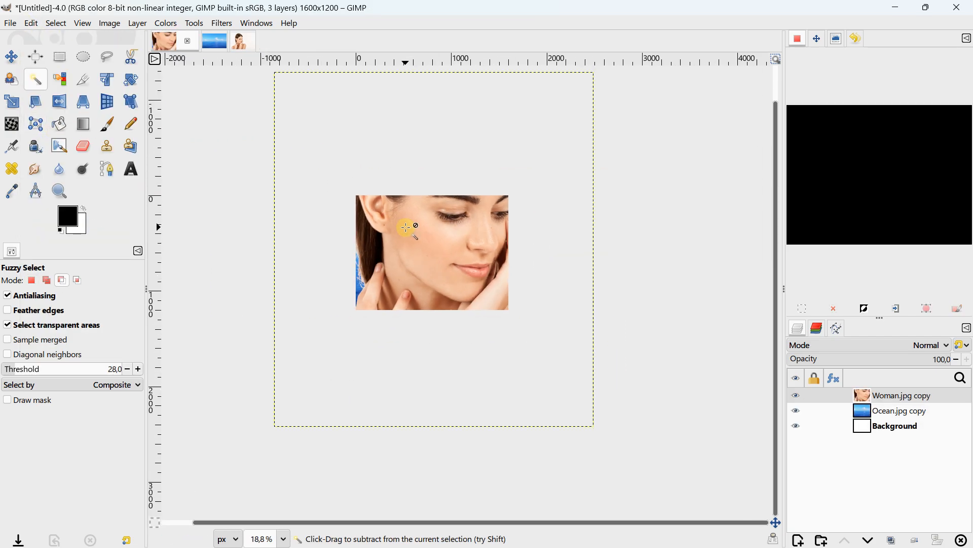
- Scale the woman layer down proportionally to about 430 px wide and place it over the water near the lower middle of the canvas
{"action": "left_click", "coordinate": [11, 100]}
{"action": "left_click", "coordinate": [342, 156]}
{"action": "left_click_drag", "start_coordinate": [310, 112], "coordinate": [528, 284]}
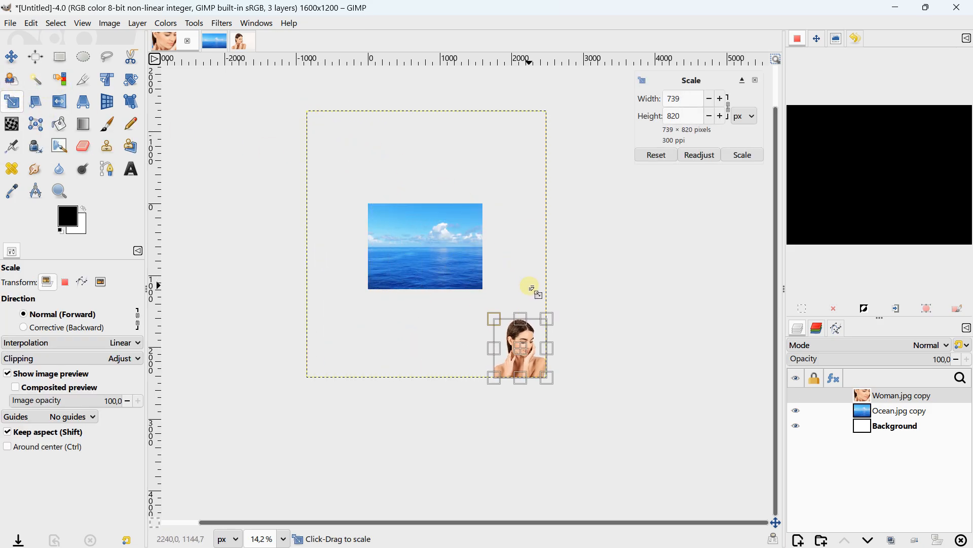
{"action": "left_click_drag", "start_coordinate": [517, 342], "coordinate": [408, 261]}
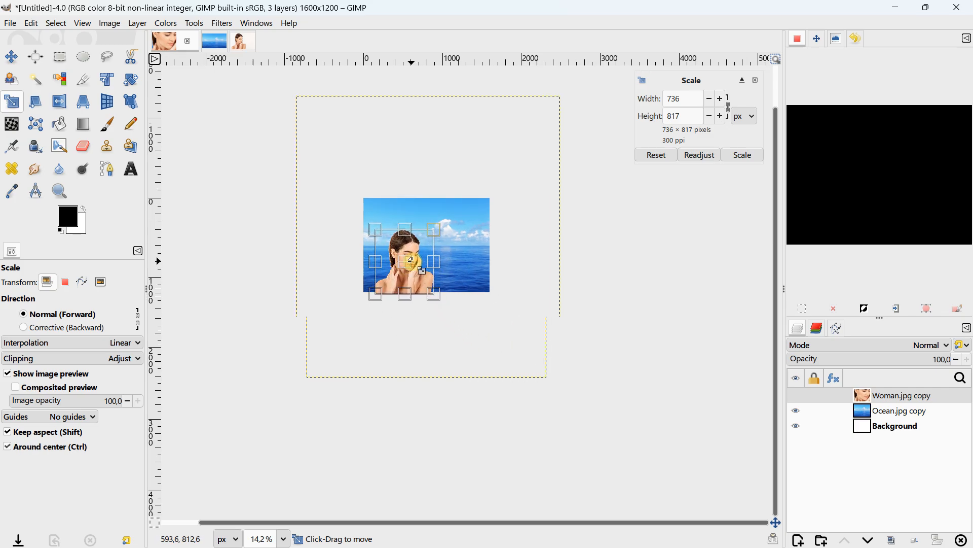
{"action": "scroll", "coordinate": [416, 266], "scroll_direction": "up", "scroll_amount": 6}
{"action": "left_click_drag", "start_coordinate": [294, 162], "coordinate": [367, 241]}
{"action": "scroll", "coordinate": [429, 299], "scroll_direction": "up", "scroll_amount": 2}
{"action": "left_click_drag", "start_coordinate": [421, 305], "coordinate": [446, 285]}
{"action": "left_click", "coordinate": [751, 164]}
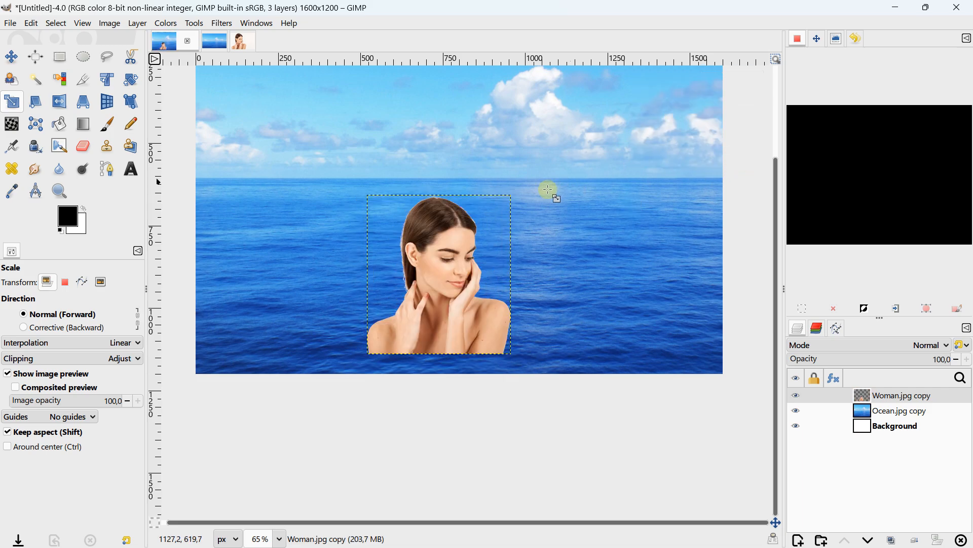
{"action": "scroll", "coordinate": [451, 211], "scroll_direction": "down", "scroll_amount": 1}
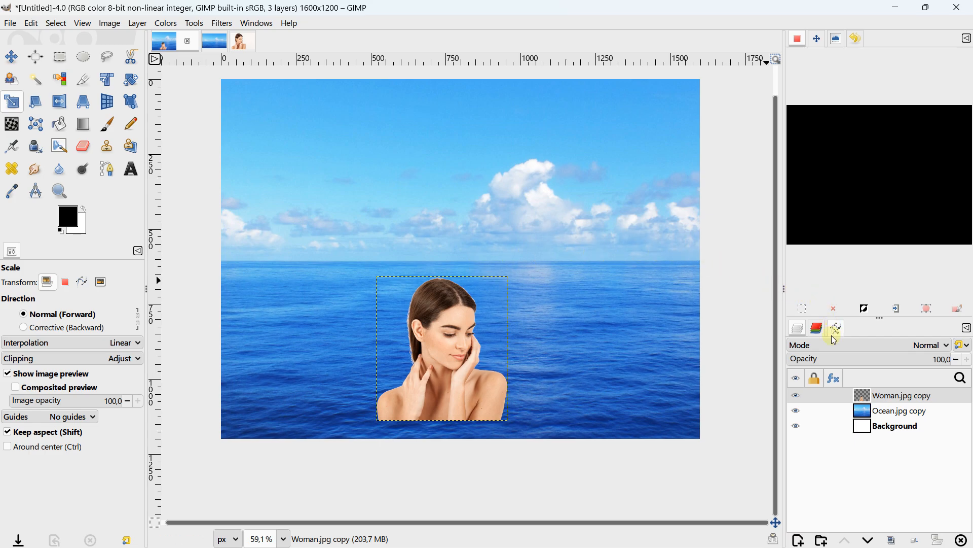
- Expand the woman layer's boundary to the full image size
{"action": "right_click", "coordinate": [868, 394]}
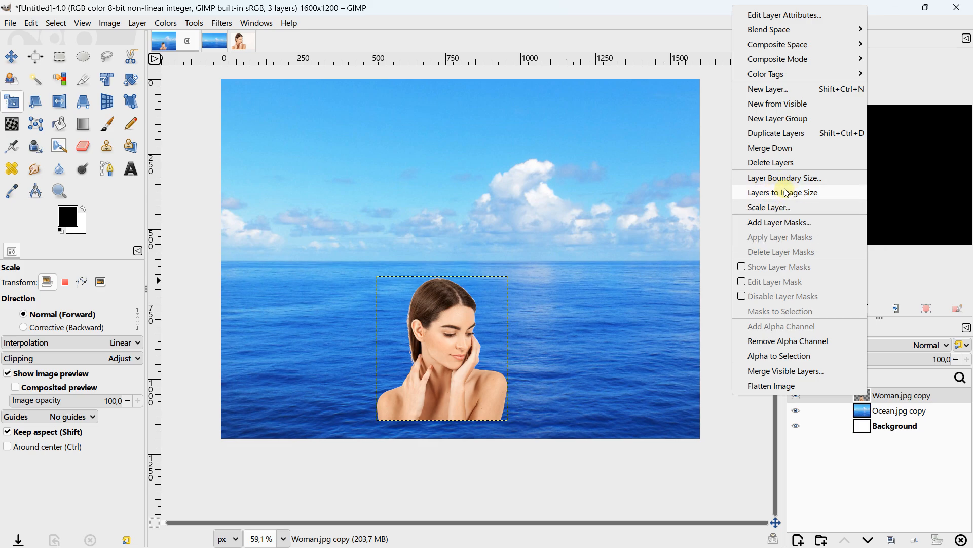
{"action": "left_click", "coordinate": [719, 391]}
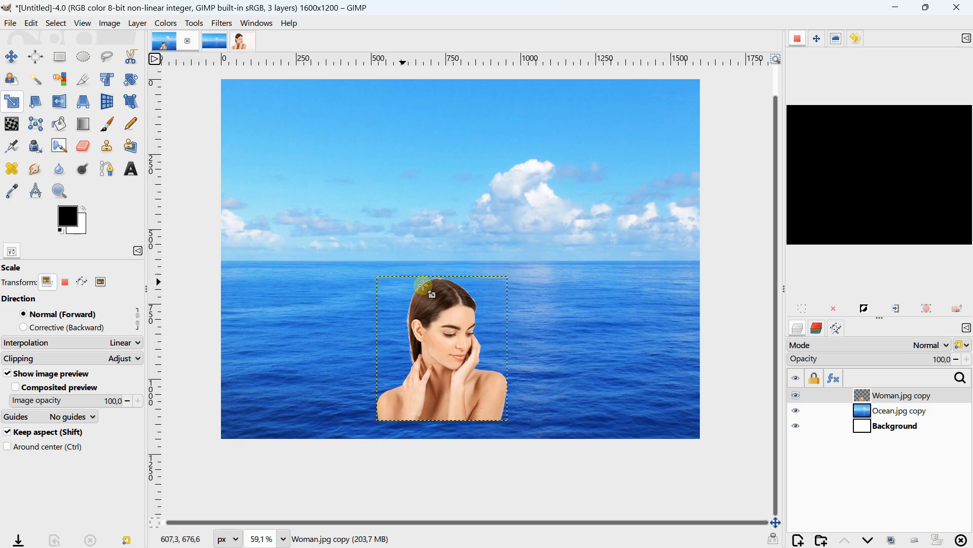
{"action": "right_click", "coordinate": [887, 396]}
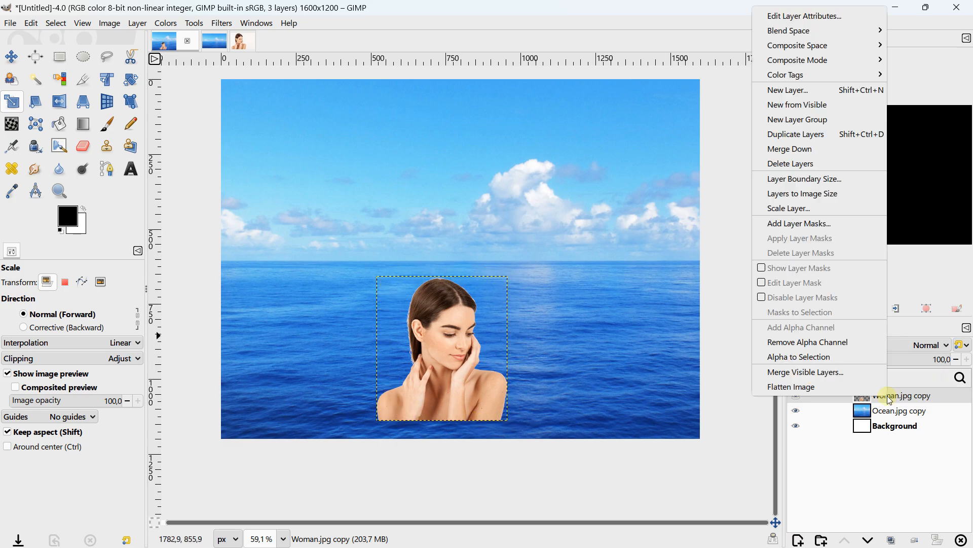
{"action": "left_click", "coordinate": [802, 195]}
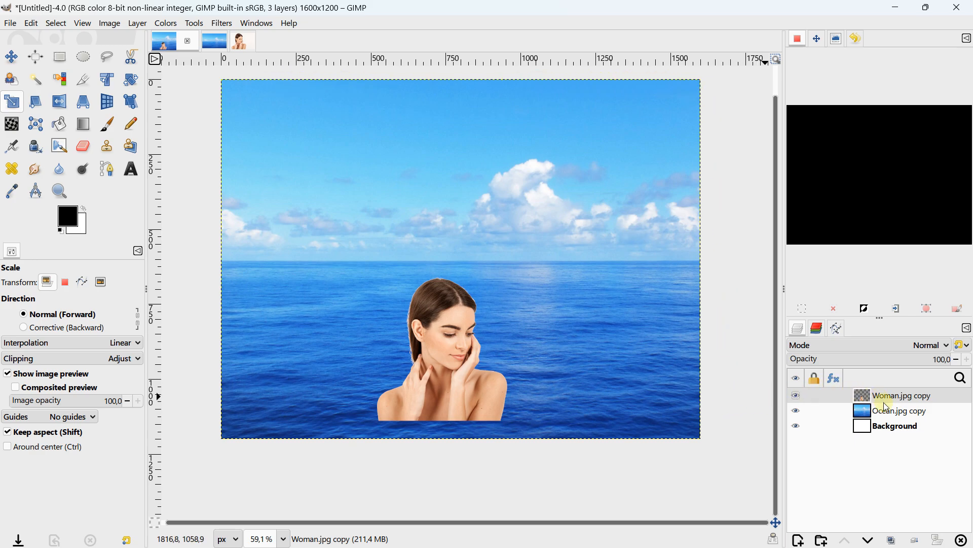
- Add a white (full opacity) layer mask to the woman layer and activate the Paintbrush
{"action": "left_click", "coordinate": [937, 541]}
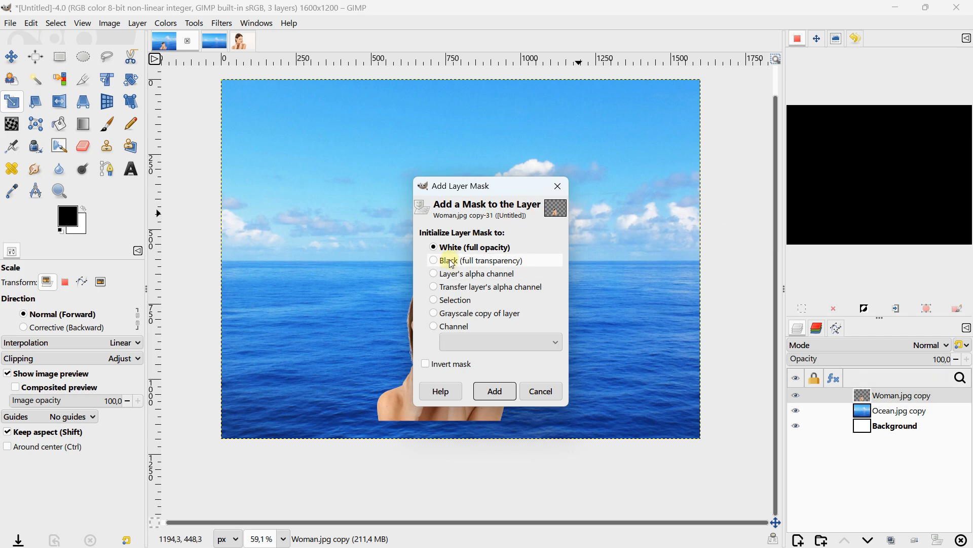
{"action": "left_click", "coordinate": [496, 392]}
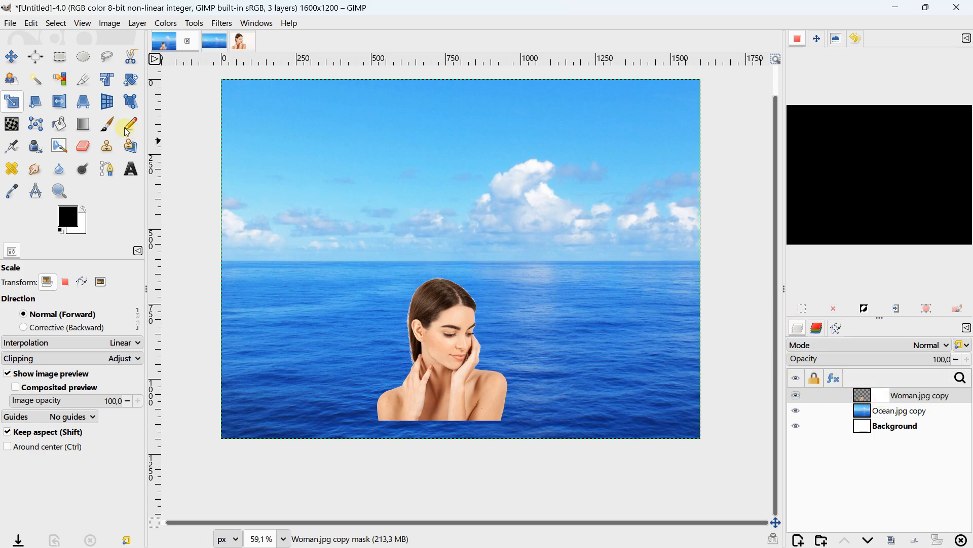
{"action": "left_click", "coordinate": [109, 128]}
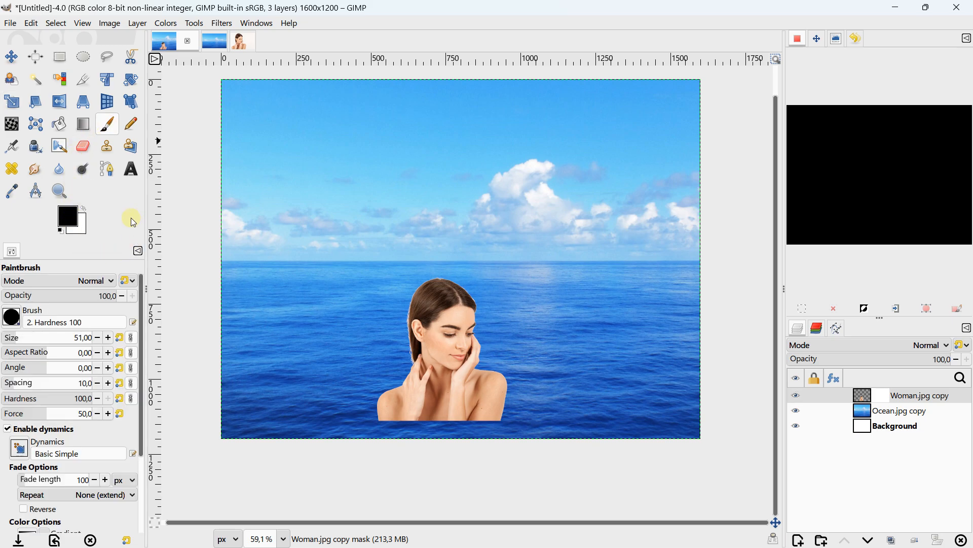
- Set the brush size to 105 and paint black over the woman on her layer mask to hide her completely
{"action": "left_click", "coordinate": [83, 209]}
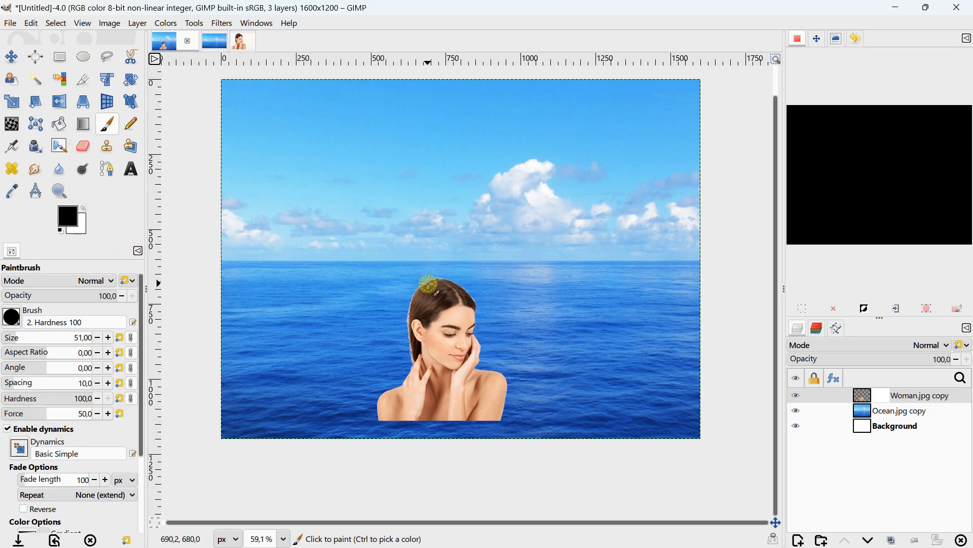
{"action": "scroll", "coordinate": [431, 309], "scroll_direction": "up", "scroll_amount": 3, "text": "ctrl"}
{"action": "scroll", "coordinate": [431, 309], "scroll_direction": "down", "scroll_amount": 4}
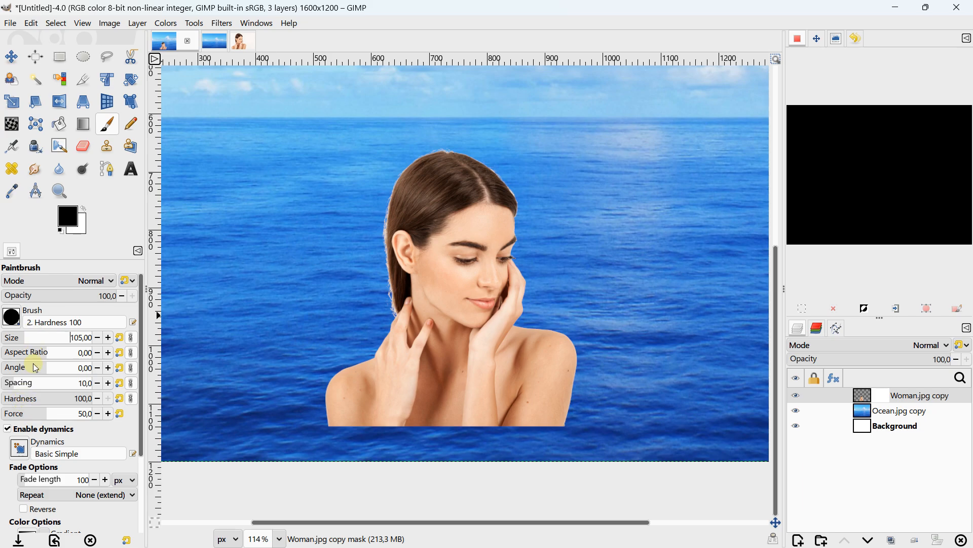
{"action": "mouse_move", "coordinate": [387, 181]}
{"action": "left_mouse_down"}
{"action": "mouse_move", "coordinate": [431, 151]}
{"action": "mouse_move", "coordinate": [473, 149]}
{"action": "mouse_move", "coordinate": [519, 165]}
{"action": "mouse_move", "coordinate": [541, 190]}
{"action": "mouse_move", "coordinate": [454, 160]}
{"action": "mouse_move", "coordinate": [396, 197]}
{"action": "mouse_move", "coordinate": [383, 288]}
{"action": "mouse_move", "coordinate": [374, 194]}
{"action": "mouse_move", "coordinate": [395, 324]}
{"action": "mouse_move", "coordinate": [340, 352]}
{"action": "mouse_move", "coordinate": [324, 399]}
{"action": "mouse_move", "coordinate": [370, 423]}
{"action": "mouse_move", "coordinate": [571, 423]}
{"action": "mouse_move", "coordinate": [573, 343]}
{"action": "mouse_move", "coordinate": [489, 379]}
{"action": "mouse_move", "coordinate": [360, 376]}
{"action": "mouse_move", "coordinate": [379, 390]}
{"action": "mouse_move", "coordinate": [543, 392]}
{"action": "mouse_move", "coordinate": [453, 344]}
{"action": "mouse_move", "coordinate": [475, 322]}
{"action": "mouse_move", "coordinate": [519, 303]}
{"action": "mouse_move", "coordinate": [493, 327]}
{"action": "mouse_move", "coordinate": [455, 201]}
{"action": "mouse_move", "coordinate": [415, 286]}
{"action": "mouse_move", "coordinate": [501, 231]}
{"action": "mouse_move", "coordinate": [495, 278]}
{"action": "left_mouse_up"}
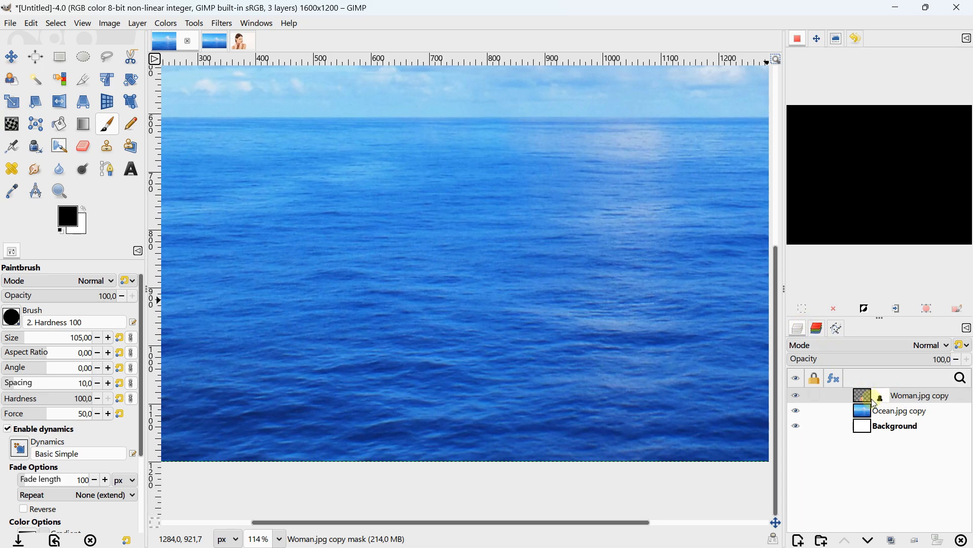
- Paint white over the whole figure on the layer mask to reveal the woman again, including her hair edges
{"action": "left_click", "coordinate": [80, 209]}
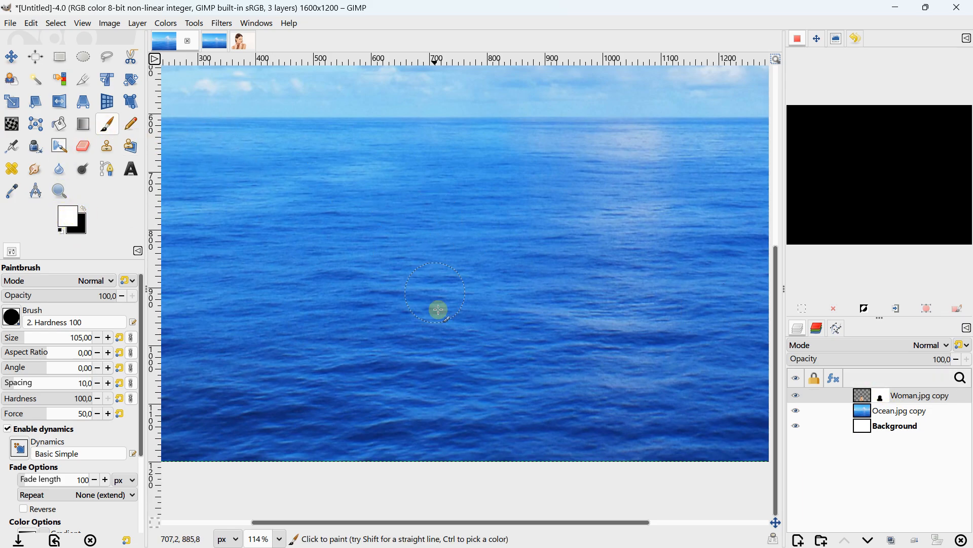
{"action": "mouse_move", "coordinate": [435, 310]}
{"action": "left_mouse_down"}
{"action": "mouse_move", "coordinate": [457, 279]}
{"action": "mouse_move", "coordinate": [428, 229]}
{"action": "mouse_move", "coordinate": [454, 152]}
{"action": "mouse_move", "coordinate": [380, 185]}
{"action": "mouse_move", "coordinate": [515, 182]}
{"action": "mouse_move", "coordinate": [491, 298]}
{"action": "mouse_move", "coordinate": [539, 330]}
{"action": "mouse_move", "coordinate": [379, 303]}
{"action": "mouse_move", "coordinate": [375, 384]}
{"action": "mouse_move", "coordinate": [551, 381]}
{"action": "mouse_move", "coordinate": [557, 411]}
{"action": "mouse_move", "coordinate": [341, 374]}
{"action": "mouse_move", "coordinate": [424, 436]}
{"action": "mouse_move", "coordinate": [595, 395]}
{"action": "left_mouse_up"}
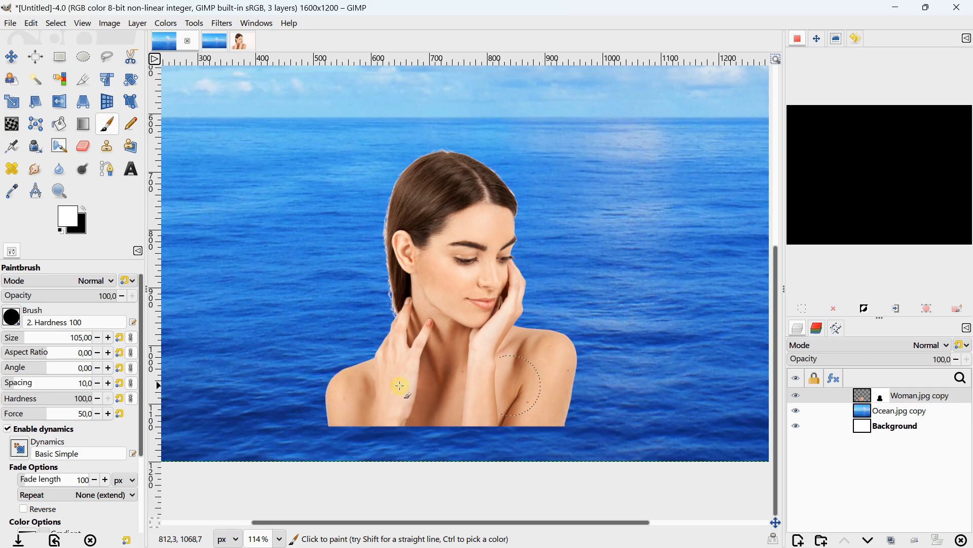
{"action": "mouse_move", "coordinate": [475, 154]}
{"action": "left_mouse_down"}
{"action": "mouse_move", "coordinate": [411, 148]}
{"action": "mouse_move", "coordinate": [396, 169]}
{"action": "left_mouse_up"}
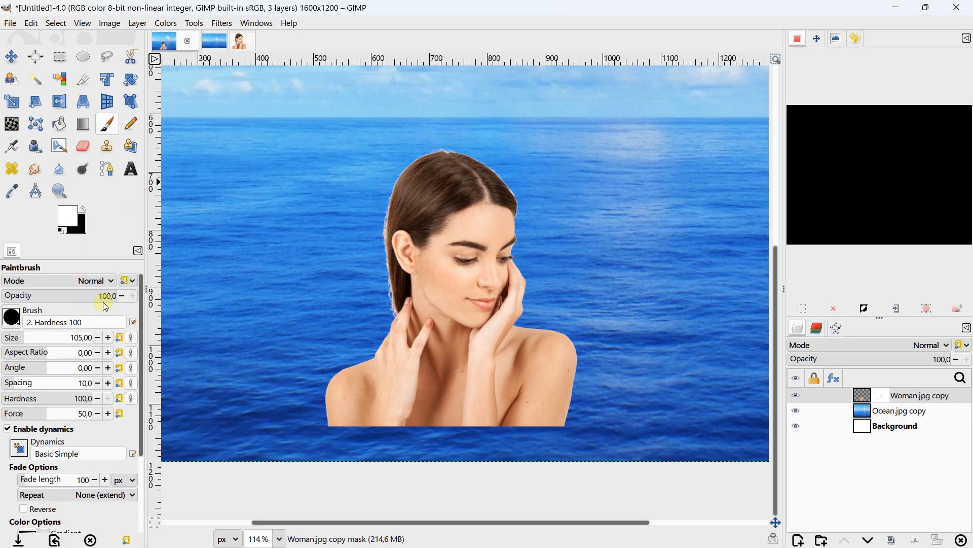
- Set the brush to size 113 and hardness 40, and paint black around the woman's outline on the mask to soften her edges
{"action": "left_click", "coordinate": [11, 316]}
{"action": "left_click", "coordinate": [16, 320]}
{"action": "left_click", "coordinate": [61, 398]}
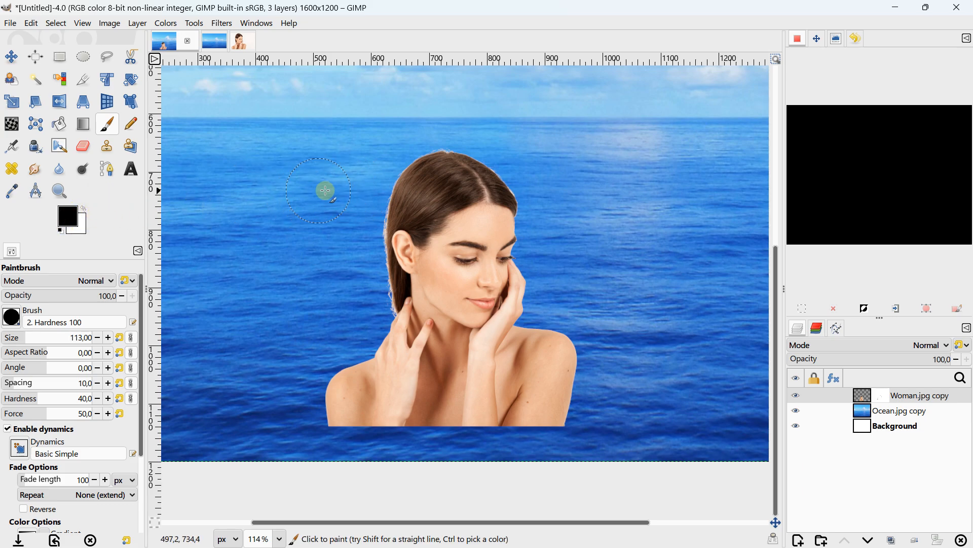
{"action": "mouse_move", "coordinate": [381, 184]}
{"action": "left_mouse_down"}
{"action": "mouse_move", "coordinate": [378, 326]}
{"action": "mouse_move", "coordinate": [375, 234]}
{"action": "mouse_move", "coordinate": [394, 168]}
{"action": "mouse_move", "coordinate": [450, 138]}
{"action": "mouse_move", "coordinate": [498, 160]}
{"action": "mouse_move", "coordinate": [524, 209]}
{"action": "mouse_move", "coordinate": [534, 308]}
{"action": "mouse_move", "coordinate": [575, 348]}
{"action": "mouse_move", "coordinate": [583, 421]}
{"action": "mouse_move", "coordinate": [572, 435]}
{"action": "mouse_move", "coordinate": [429, 442]}
{"action": "mouse_move", "coordinate": [327, 422]}
{"action": "mouse_move", "coordinate": [334, 373]}
{"action": "mouse_move", "coordinate": [371, 334]}
{"action": "mouse_move", "coordinate": [378, 275]}
{"action": "left_mouse_up"}
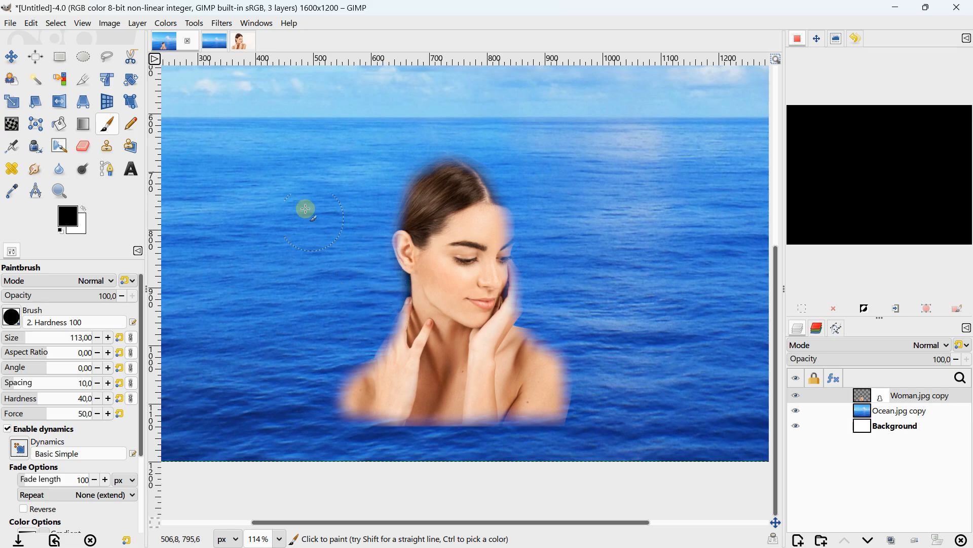
{"action": "mouse_move", "coordinate": [390, 439]}
{"action": "left_mouse_down"}
{"action": "mouse_move", "coordinate": [542, 434]}
{"action": "mouse_move", "coordinate": [588, 424]}
{"action": "mouse_move", "coordinate": [590, 410]}
{"action": "mouse_move", "coordinate": [569, 418]}
{"action": "left_mouse_up"}
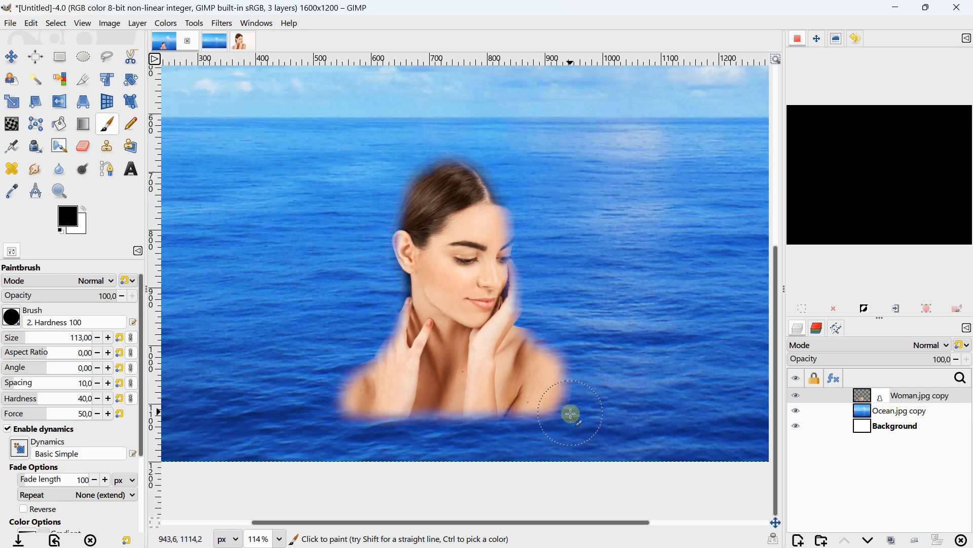
- Set the brush opacity to 30 and paint black over the woman's hair, face and shoulders on the mask to make her semi-transparent
{"action": "left_click", "coordinate": [38, 296]}
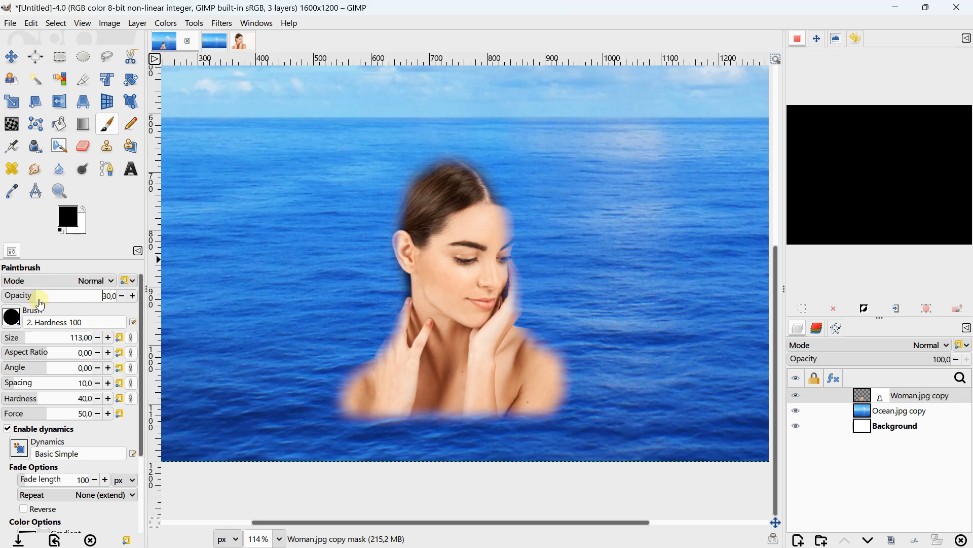
{"action": "mouse_move", "coordinate": [346, 399]}
{"action": "left_mouse_down"}
{"action": "mouse_move", "coordinate": [548, 405]}
{"action": "mouse_move", "coordinate": [528, 390]}
{"action": "mouse_move", "coordinate": [352, 387]}
{"action": "mouse_move", "coordinate": [570, 372]}
{"action": "mouse_move", "coordinate": [352, 347]}
{"action": "mouse_move", "coordinate": [305, 389]}
{"action": "mouse_move", "coordinate": [411, 406]}
{"action": "mouse_move", "coordinate": [516, 406]}
{"action": "mouse_move", "coordinate": [436, 301]}
{"action": "mouse_move", "coordinate": [421, 323]}
{"action": "mouse_move", "coordinate": [421, 347]}
{"action": "mouse_move", "coordinate": [462, 276]}
{"action": "mouse_move", "coordinate": [455, 247]}
{"action": "mouse_move", "coordinate": [489, 185]}
{"action": "mouse_move", "coordinate": [458, 162]}
{"action": "mouse_move", "coordinate": [441, 176]}
{"action": "mouse_move", "coordinate": [495, 289]}
{"action": "mouse_move", "coordinate": [495, 316]}
{"action": "mouse_move", "coordinate": [451, 368]}
{"action": "mouse_move", "coordinate": [345, 397]}
{"action": "mouse_move", "coordinate": [369, 417]}
{"action": "mouse_move", "coordinate": [518, 412]}
{"action": "mouse_move", "coordinate": [573, 398]}
{"action": "mouse_move", "coordinate": [554, 306]}
{"action": "mouse_move", "coordinate": [465, 282]}
{"action": "left_mouse_up"}
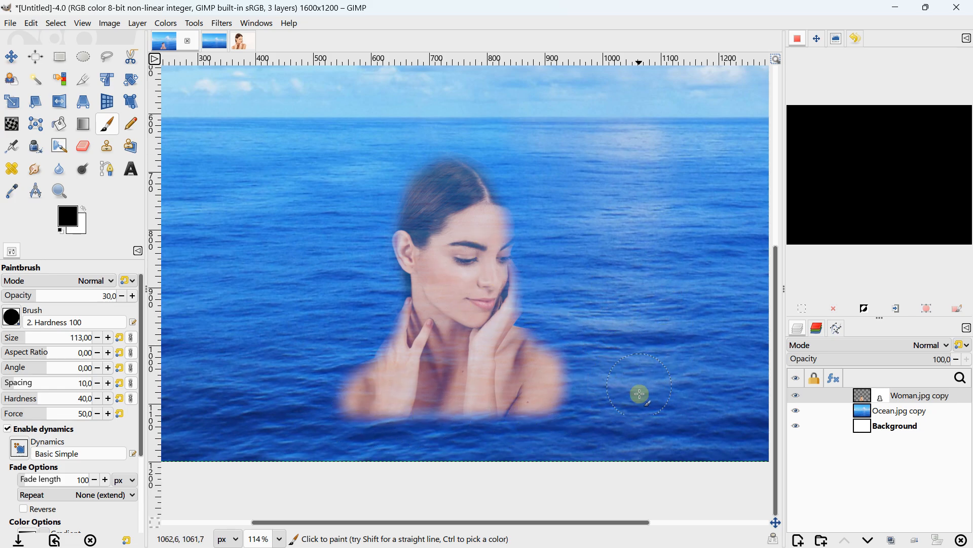
{"action": "mouse_move", "coordinate": [576, 405]}
{"action": "left_mouse_down"}
{"action": "mouse_move", "coordinate": [311, 413]}
{"action": "mouse_move", "coordinate": [443, 374]}
{"action": "mouse_move", "coordinate": [372, 383]}
{"action": "mouse_move", "coordinate": [473, 402]}
{"action": "mouse_move", "coordinate": [544, 384]}
{"action": "mouse_move", "coordinate": [472, 383]}
{"action": "mouse_move", "coordinate": [453, 400]}
{"action": "mouse_move", "coordinate": [333, 343]}
{"action": "mouse_move", "coordinate": [445, 266]}
{"action": "mouse_move", "coordinate": [423, 192]}
{"action": "mouse_move", "coordinate": [416, 230]}
{"action": "mouse_move", "coordinate": [453, 245]}
{"action": "mouse_move", "coordinate": [464, 285]}
{"action": "mouse_move", "coordinate": [491, 257]}
{"action": "left_mouse_up"}
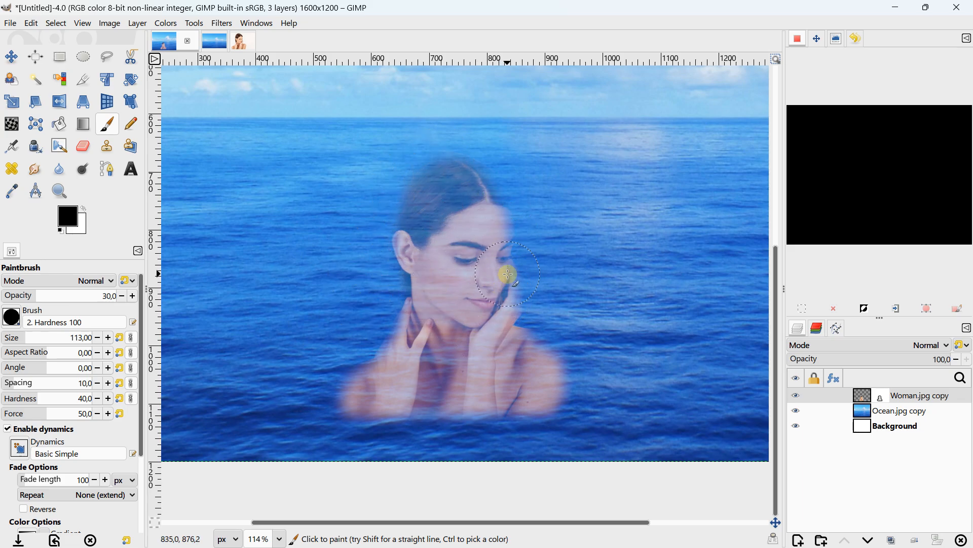
- Paint white at 30 opacity over the woman's face on the mask to partly restore it
{"action": "left_click", "coordinate": [82, 205]}
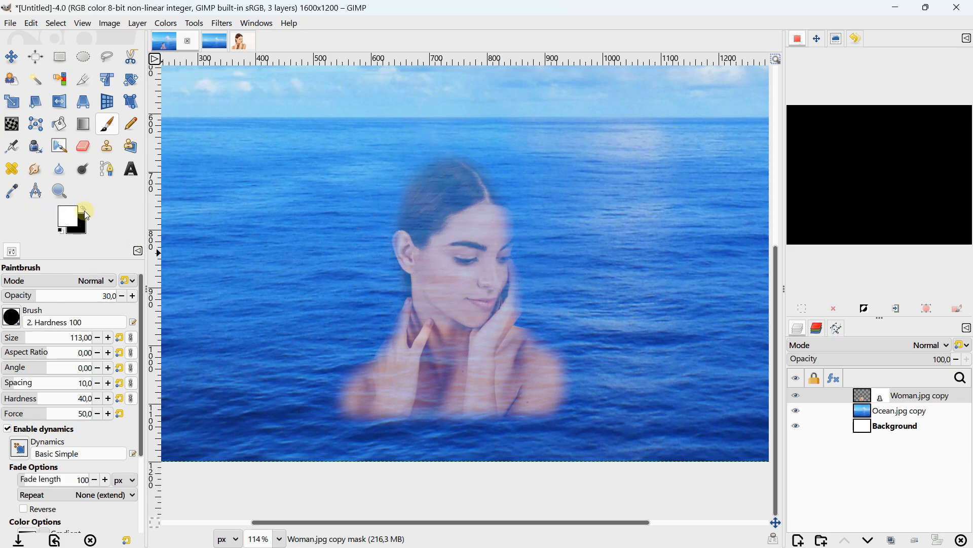
{"action": "mouse_move", "coordinate": [443, 276]}
{"action": "left_mouse_down"}
{"action": "mouse_move", "coordinate": [447, 283]}
{"action": "mouse_move", "coordinate": [478, 238]}
{"action": "mouse_move", "coordinate": [462, 244]}
{"action": "mouse_move", "coordinate": [453, 233]}
{"action": "left_mouse_up"}
{"action": "scroll", "coordinate": [485, 244], "scroll_direction": "down", "scroll_amount": 4}
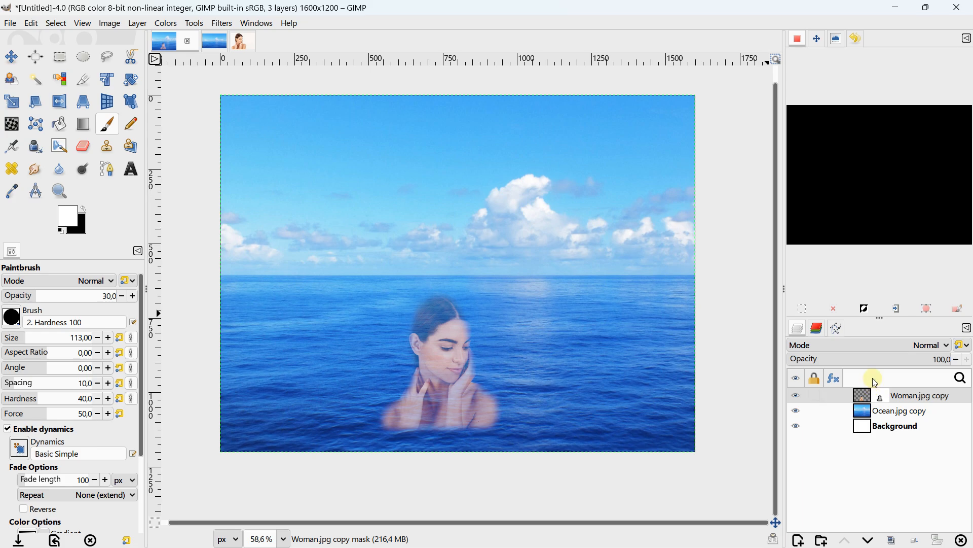
- Apply the layer mask to the woman layer and undo that application
{"action": "left_click", "coordinate": [865, 395]}
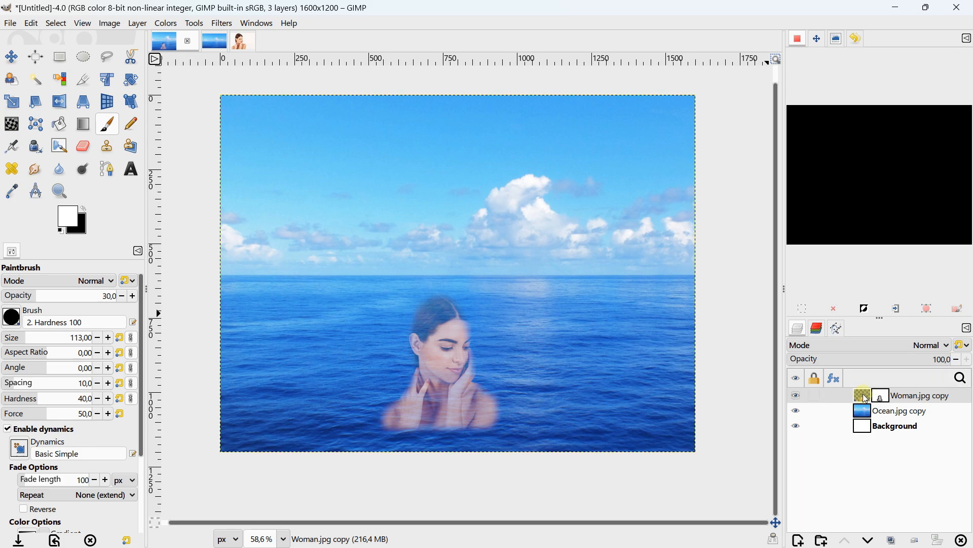
{"action": "right_click", "coordinate": [867, 400]}
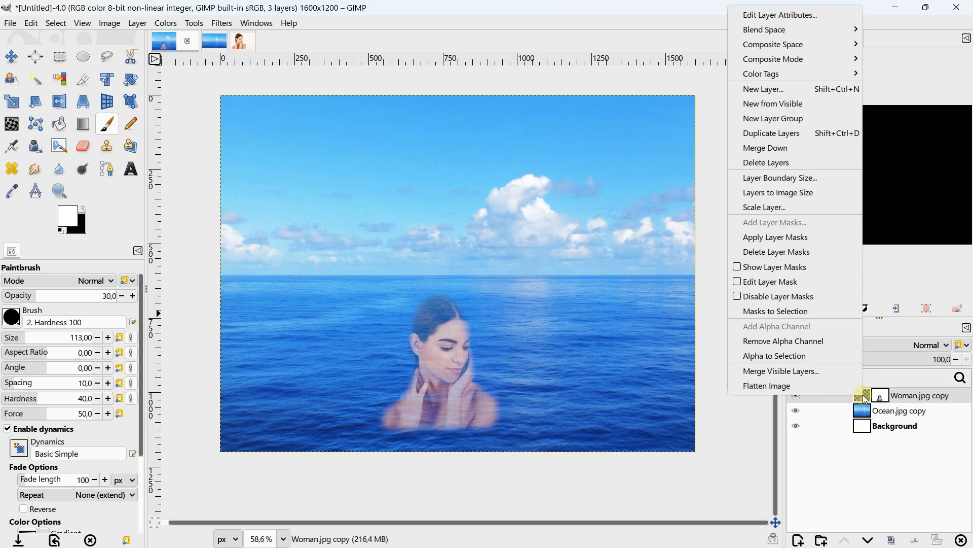
{"action": "left_click", "coordinate": [792, 242]}
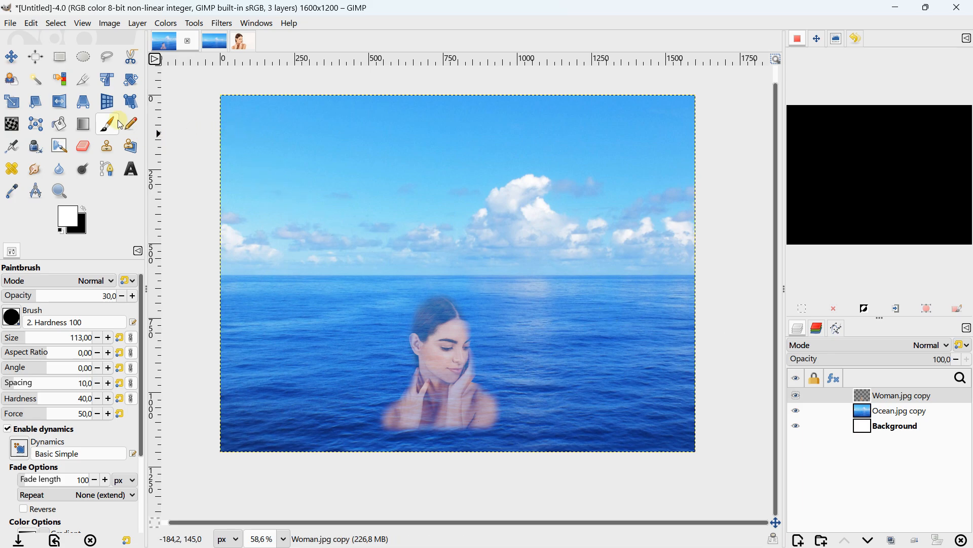
{"action": "left_click", "coordinate": [31, 23]}
{"action": "left_click", "coordinate": [36, 37]}
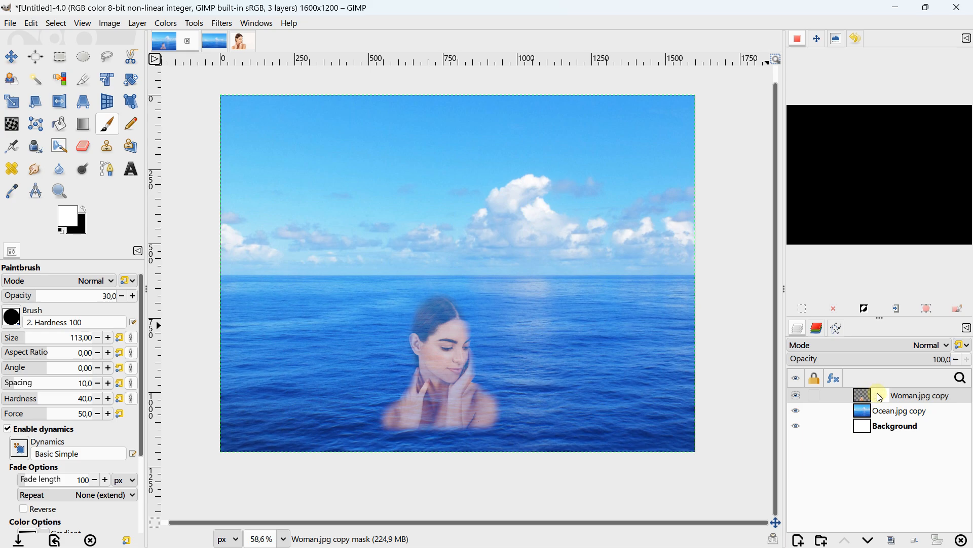
- Delete the woman layer's mask and add a new one initialized to black (full transparency)
{"action": "right_click", "coordinate": [881, 396]}
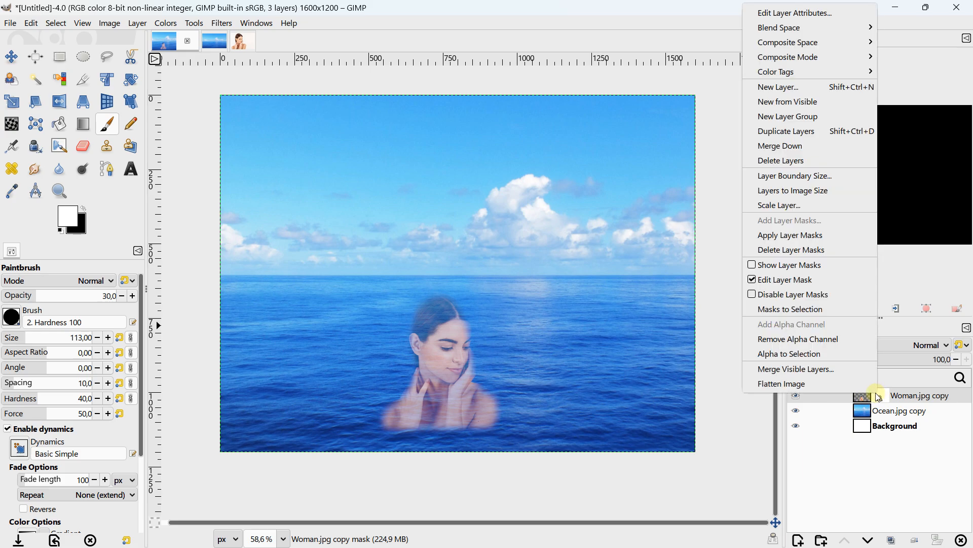
{"action": "left_click", "coordinate": [784, 252]}
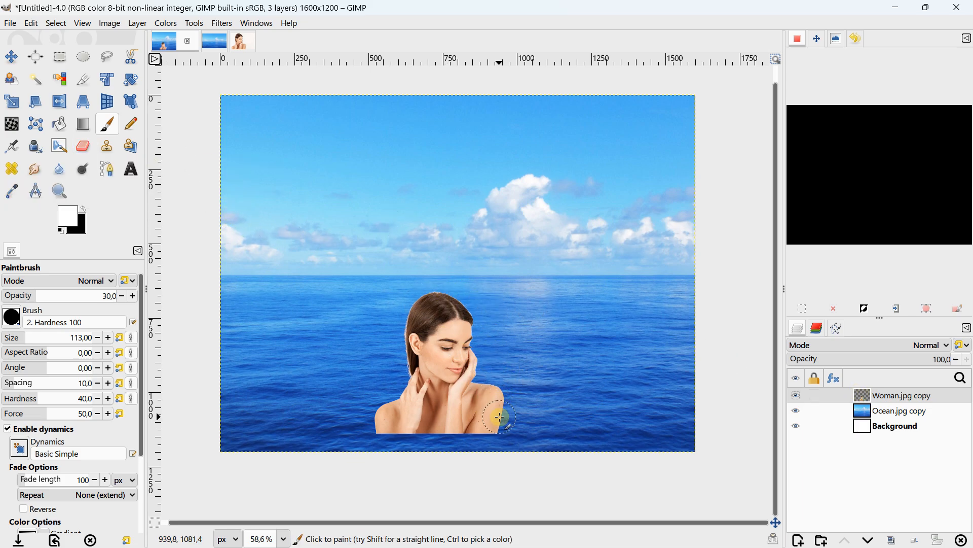
{"action": "scroll", "coordinate": [484, 376], "scroll_direction": "down", "scroll_amount": 1}
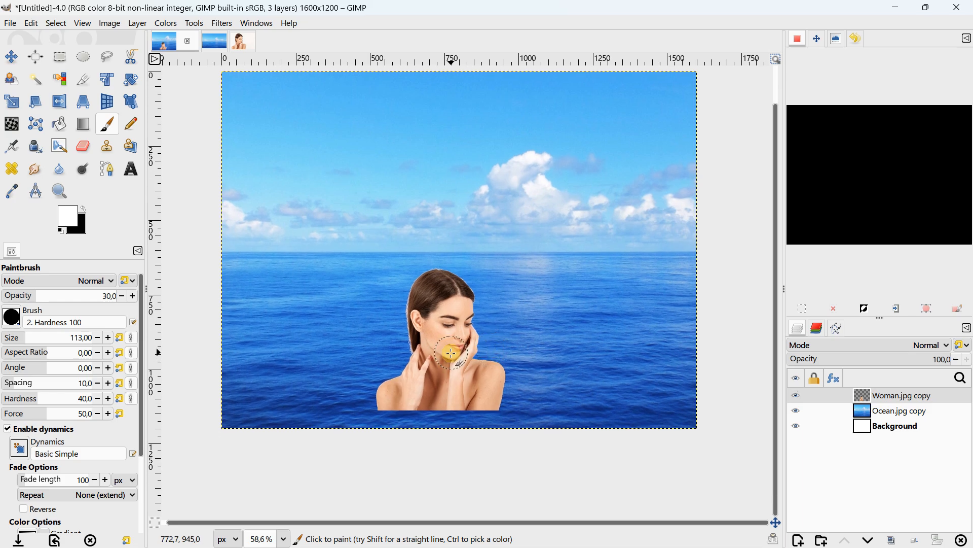
{"action": "scroll", "coordinate": [449, 352], "scroll_direction": "up", "scroll_amount": 3, "text": "ctrl"}
{"action": "left_click_drag", "start_coordinate": [471, 341], "coordinate": [515, 342]}
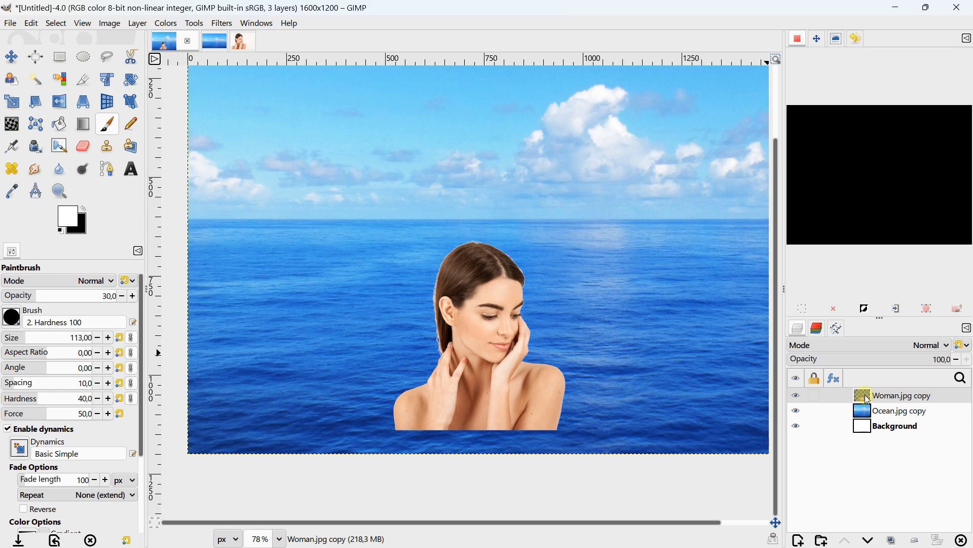
{"action": "right_click", "coordinate": [868, 400]}
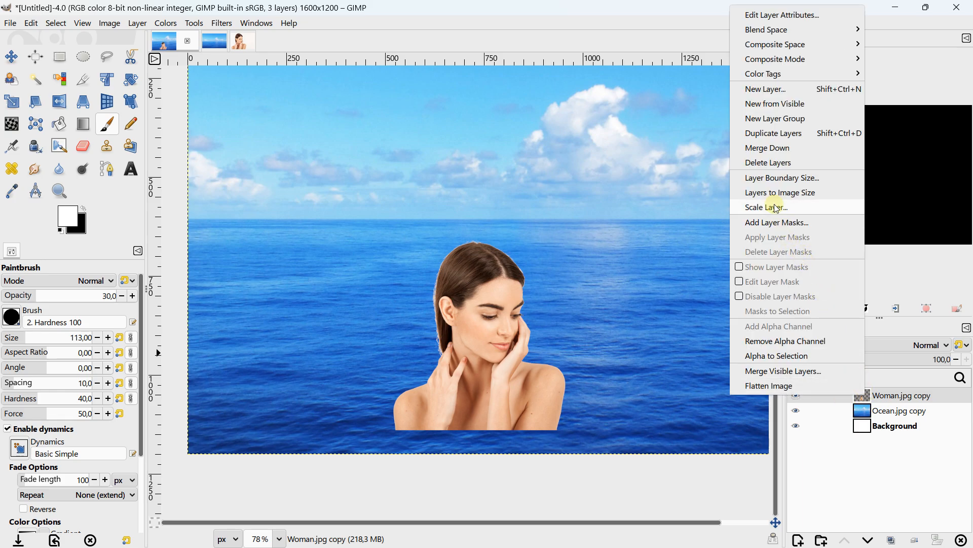
{"action": "left_click", "coordinate": [770, 224]}
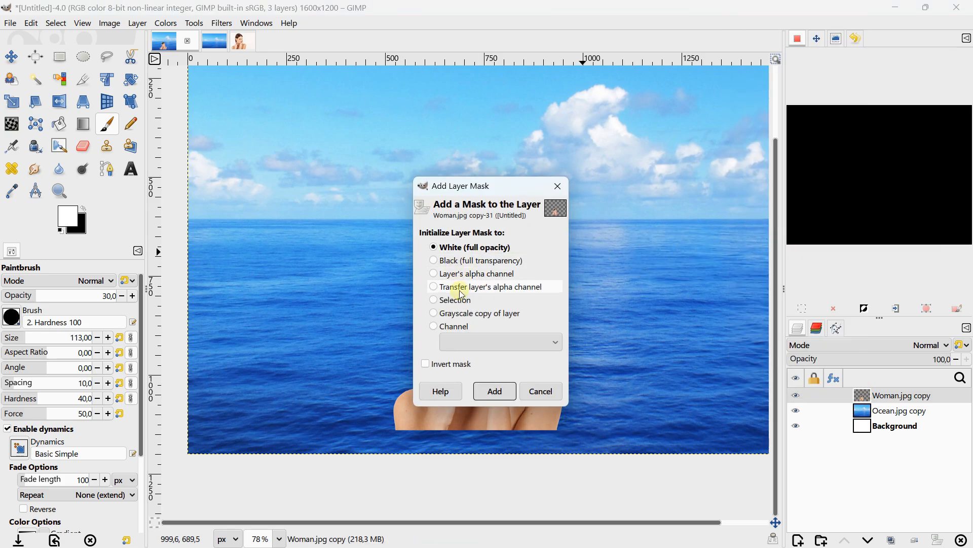
{"action": "left_click", "coordinate": [456, 260]}
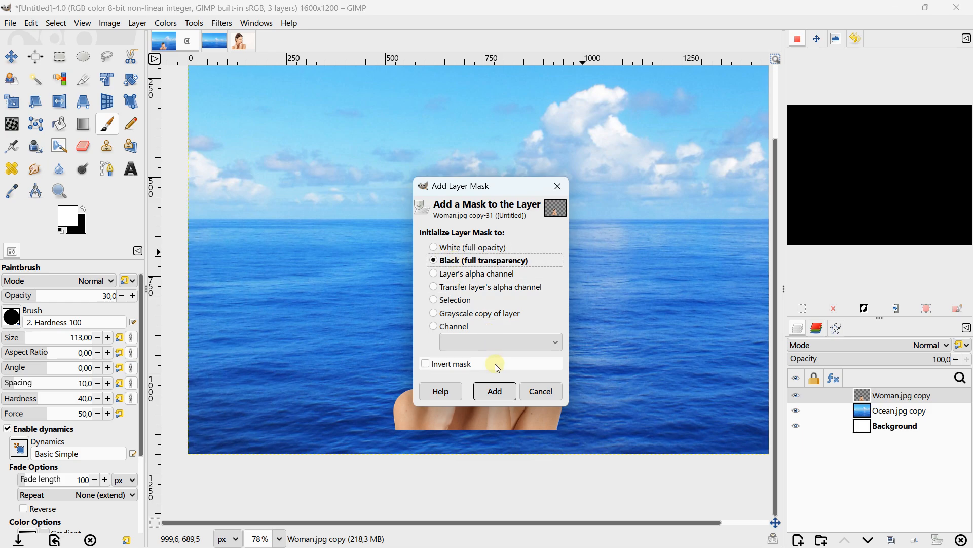
{"action": "left_click", "coordinate": [495, 391]}
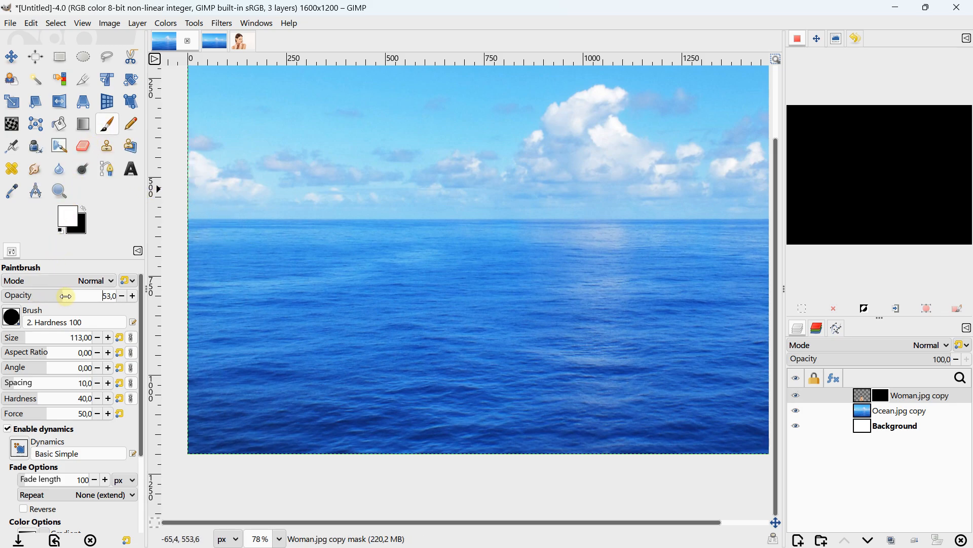
- With the brush opacity at 100, paint the mask white to reveal the woman and black to hide her again
{"action": "left_click_drag", "start_coordinate": [66, 296], "coordinate": [152, 296]}
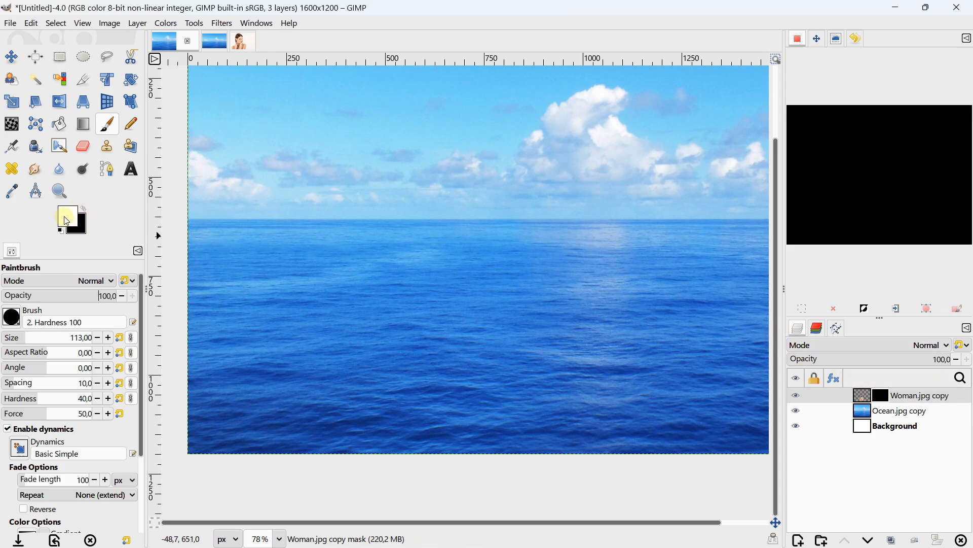
{"action": "mouse_move", "coordinate": [461, 315]}
{"action": "left_mouse_down"}
{"action": "mouse_move", "coordinate": [467, 336]}
{"action": "mouse_move", "coordinate": [502, 334]}
{"action": "mouse_move", "coordinate": [492, 274]}
{"action": "mouse_move", "coordinate": [414, 285]}
{"action": "mouse_move", "coordinate": [396, 327]}
{"action": "mouse_move", "coordinate": [437, 338]}
{"action": "mouse_move", "coordinate": [482, 324]}
{"action": "mouse_move", "coordinate": [463, 299]}
{"action": "mouse_move", "coordinate": [454, 348]}
{"action": "mouse_move", "coordinate": [507, 386]}
{"action": "mouse_move", "coordinate": [512, 378]}
{"action": "mouse_move", "coordinate": [483, 401]}
{"action": "mouse_move", "coordinate": [428, 371]}
{"action": "mouse_move", "coordinate": [438, 392]}
{"action": "mouse_move", "coordinate": [391, 429]}
{"action": "mouse_move", "coordinate": [385, 414]}
{"action": "mouse_move", "coordinate": [395, 404]}
{"action": "mouse_move", "coordinate": [466, 400]}
{"action": "mouse_move", "coordinate": [526, 407]}
{"action": "mouse_move", "coordinate": [526, 428]}
{"action": "mouse_move", "coordinate": [544, 416]}
{"action": "mouse_move", "coordinate": [530, 374]}
{"action": "left_mouse_up"}
{"action": "mouse_move", "coordinate": [448, 403]}
{"action": "left_mouse_down"}
{"action": "mouse_move", "coordinate": [434, 429]}
{"action": "mouse_move", "coordinate": [477, 437]}
{"action": "mouse_move", "coordinate": [555, 425]}
{"action": "left_mouse_up"}
{"action": "mouse_move", "coordinate": [457, 301]}
{"action": "left_mouse_down"}
{"action": "mouse_move", "coordinate": [479, 280]}
{"action": "mouse_move", "coordinate": [536, 365]}
{"action": "left_mouse_up"}
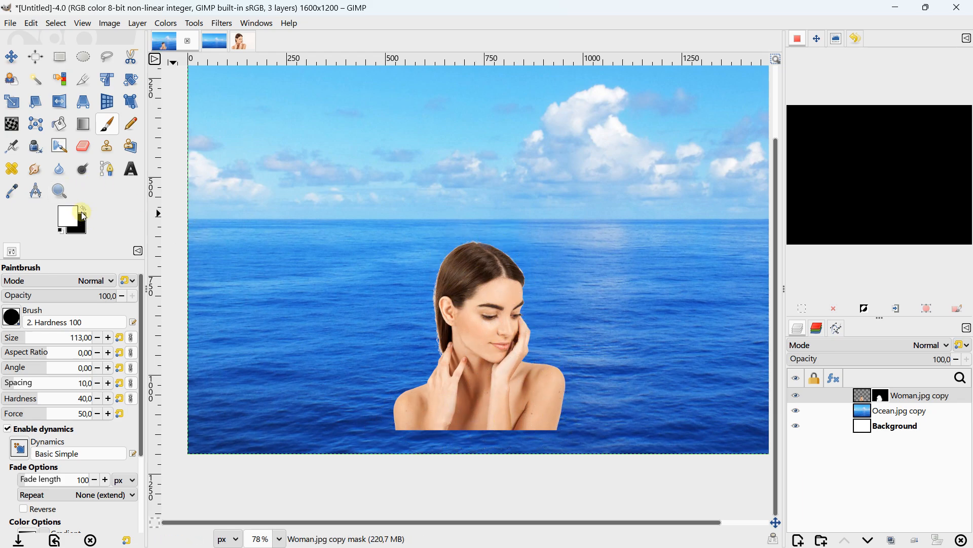
{"action": "mouse_move", "coordinate": [424, 272]}
{"action": "left_mouse_down"}
{"action": "mouse_move", "coordinate": [490, 234]}
{"action": "mouse_move", "coordinate": [472, 258]}
{"action": "mouse_move", "coordinate": [418, 283]}
{"action": "mouse_move", "coordinate": [511, 247]}
{"action": "mouse_move", "coordinate": [505, 257]}
{"action": "mouse_move", "coordinate": [402, 263]}
{"action": "mouse_move", "coordinate": [340, 282]}
{"action": "mouse_move", "coordinate": [465, 273]}
{"action": "mouse_move", "coordinate": [449, 307]}
{"action": "mouse_move", "coordinate": [451, 357]}
{"action": "mouse_move", "coordinate": [394, 431]}
{"action": "mouse_move", "coordinate": [488, 415]}
{"action": "mouse_move", "coordinate": [597, 433]}
{"action": "mouse_move", "coordinate": [574, 401]}
{"action": "mouse_move", "coordinate": [511, 368]}
{"action": "mouse_move", "coordinate": [492, 373]}
{"action": "mouse_move", "coordinate": [627, 368]}
{"action": "mouse_move", "coordinate": [469, 384]}
{"action": "mouse_move", "coordinate": [515, 353]}
{"action": "mouse_move", "coordinate": [499, 317]}
{"action": "mouse_move", "coordinate": [487, 323]}
{"action": "mouse_move", "coordinate": [474, 302]}
{"action": "left_mouse_up"}
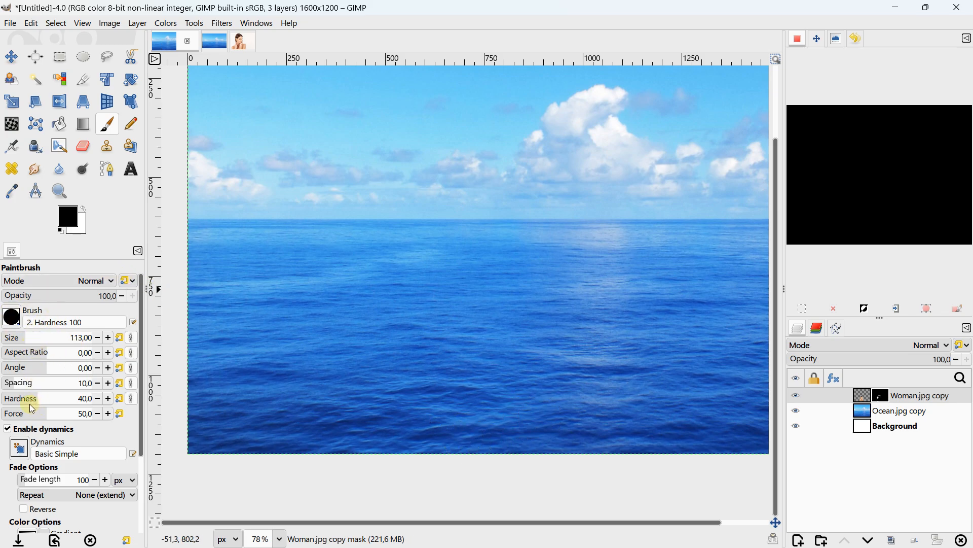
- Set the brush hardness to 22 and paint white over the woman's area on the mask to reveal her fully
{"action": "left_click_drag", "start_coordinate": [29, 403], "coordinate": [23, 399]}
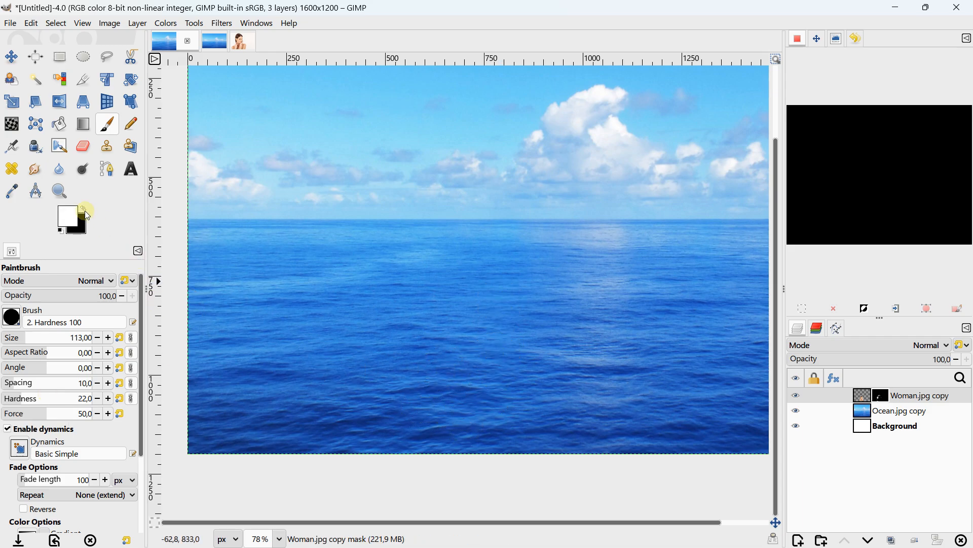
{"action": "mouse_move", "coordinate": [486, 365]}
{"action": "left_mouse_down"}
{"action": "mouse_move", "coordinate": [489, 313]}
{"action": "mouse_move", "coordinate": [420, 292]}
{"action": "mouse_move", "coordinate": [472, 342]}
{"action": "mouse_move", "coordinate": [469, 300]}
{"action": "mouse_move", "coordinate": [438, 275]}
{"action": "mouse_move", "coordinate": [477, 271]}
{"action": "mouse_move", "coordinate": [509, 285]}
{"action": "mouse_move", "coordinate": [517, 365]}
{"action": "mouse_move", "coordinate": [459, 362]}
{"action": "mouse_move", "coordinate": [446, 373]}
{"action": "mouse_move", "coordinate": [453, 343]}
{"action": "mouse_move", "coordinate": [518, 345]}
{"action": "mouse_move", "coordinate": [526, 288]}
{"action": "left_mouse_up"}
{"action": "mouse_move", "coordinate": [512, 377]}
{"action": "left_mouse_down"}
{"action": "mouse_move", "coordinate": [421, 362]}
{"action": "mouse_move", "coordinate": [473, 407]}
{"action": "mouse_move", "coordinate": [538, 372]}
{"action": "mouse_move", "coordinate": [539, 342]}
{"action": "mouse_move", "coordinate": [539, 356]}
{"action": "mouse_move", "coordinate": [489, 259]}
{"action": "mouse_move", "coordinate": [399, 284]}
{"action": "mouse_move", "coordinate": [445, 247]}
{"action": "mouse_move", "coordinate": [368, 376]}
{"action": "mouse_move", "coordinate": [455, 434]}
{"action": "mouse_move", "coordinate": [392, 425]}
{"action": "mouse_move", "coordinate": [436, 406]}
{"action": "mouse_move", "coordinate": [359, 389]}
{"action": "mouse_move", "coordinate": [440, 430]}
{"action": "mouse_move", "coordinate": [520, 416]}
{"action": "mouse_move", "coordinate": [511, 378]}
{"action": "mouse_move", "coordinate": [559, 398]}
{"action": "mouse_move", "coordinate": [559, 387]}
{"action": "mouse_move", "coordinate": [552, 415]}
{"action": "mouse_move", "coordinate": [532, 399]}
{"action": "mouse_move", "coordinate": [553, 400]}
{"action": "mouse_move", "coordinate": [459, 357]}
{"action": "mouse_move", "coordinate": [508, 297]}
{"action": "mouse_move", "coordinate": [459, 284]}
{"action": "mouse_move", "coordinate": [430, 307]}
{"action": "mouse_move", "coordinate": [447, 256]}
{"action": "mouse_move", "coordinate": [490, 274]}
{"action": "mouse_move", "coordinate": [477, 286]}
{"action": "mouse_move", "coordinate": [499, 314]}
{"action": "left_mouse_up"}
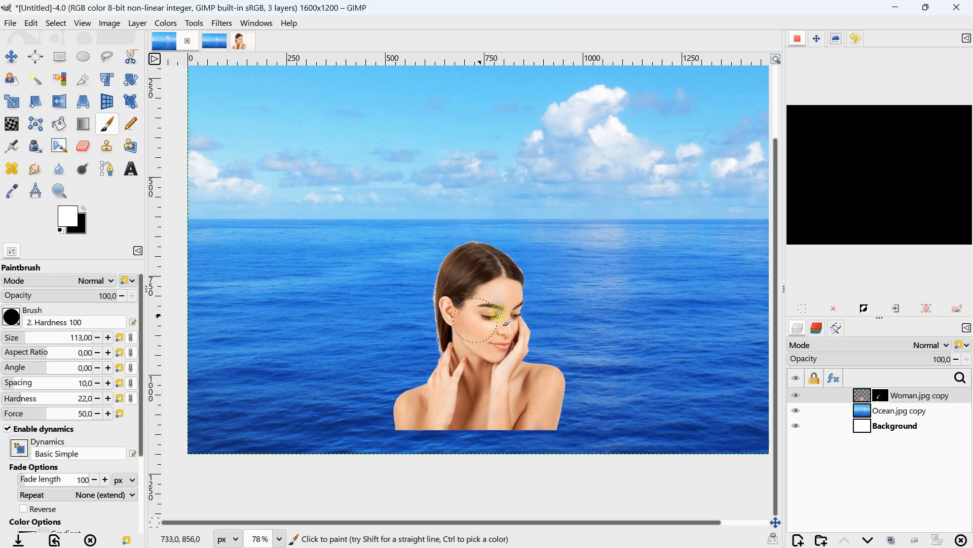
{"action": "mouse_move", "coordinate": [532, 348]}
{"action": "left_mouse_down"}
{"action": "mouse_move", "coordinate": [530, 435]}
{"action": "mouse_move", "coordinate": [584, 429]}
{"action": "mouse_move", "coordinate": [435, 442]}
{"action": "left_mouse_up"}
- Set the brush size to 68 and paint black around the woman's head, shoulders and lower edge on the mask to soften her outline
{"action": "left_click", "coordinate": [85, 211]}
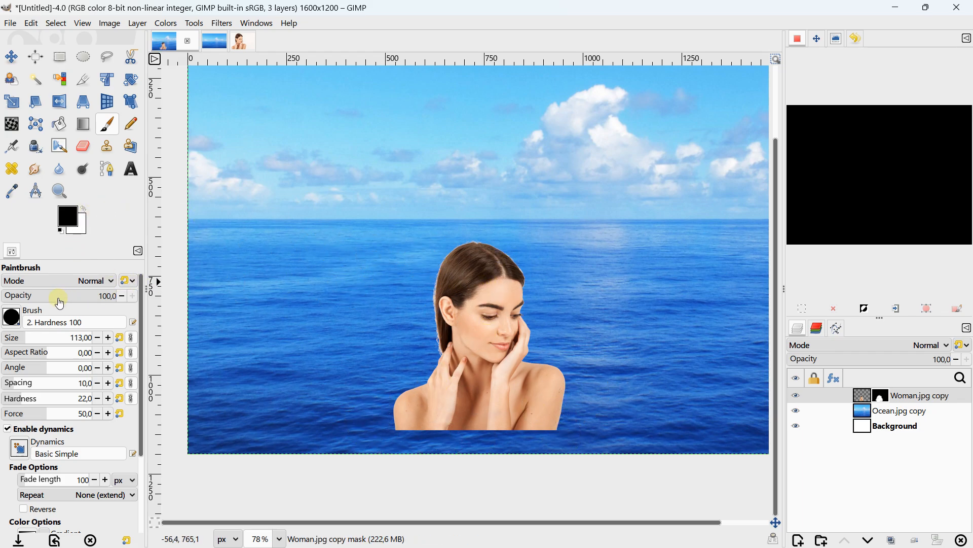
{"action": "left_click_drag", "start_coordinate": [23, 339], "coordinate": [20, 338]}
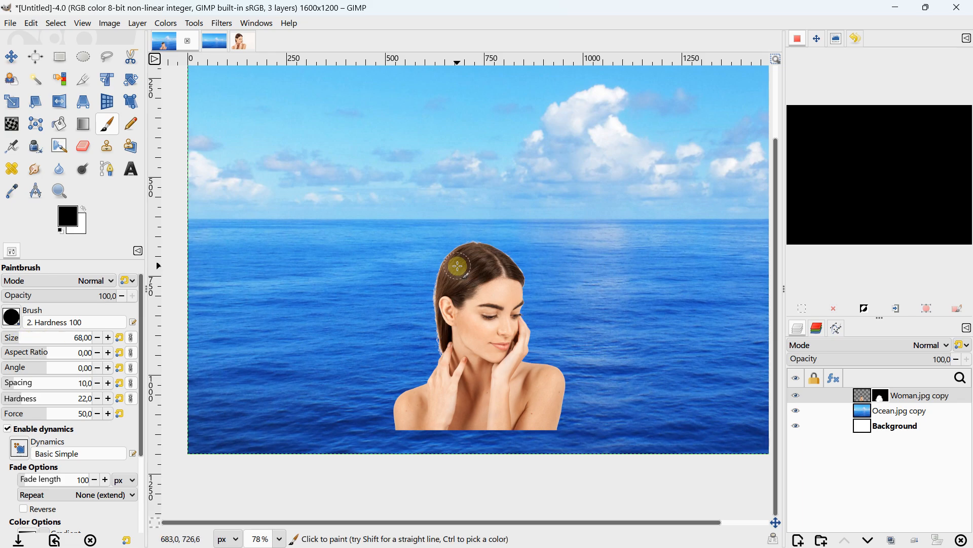
{"action": "scroll", "coordinate": [457, 265], "scroll_direction": "up", "scroll_amount": 3}
{"action": "mouse_move", "coordinate": [435, 258]}
{"action": "left_mouse_down"}
{"action": "mouse_move", "coordinate": [429, 320]}
{"action": "mouse_move", "coordinate": [432, 403]}
{"action": "mouse_move", "coordinate": [392, 448]}
{"action": "mouse_move", "coordinate": [381, 477]}
{"action": "mouse_move", "coordinate": [391, 448]}
{"action": "mouse_move", "coordinate": [399, 490]}
{"action": "mouse_move", "coordinate": [601, 485]}
{"action": "mouse_move", "coordinate": [608, 400]}
{"action": "mouse_move", "coordinate": [550, 378]}
{"action": "mouse_move", "coordinate": [550, 261]}
{"action": "mouse_move", "coordinate": [517, 240]}
{"action": "mouse_move", "coordinate": [470, 235]}
{"action": "mouse_move", "coordinate": [434, 271]}
{"action": "mouse_move", "coordinate": [436, 402]}
{"action": "mouse_move", "coordinate": [391, 480]}
{"action": "mouse_move", "coordinate": [538, 495]}
{"action": "mouse_move", "coordinate": [530, 501]}
{"action": "mouse_move", "coordinate": [378, 477]}
{"action": "mouse_move", "coordinate": [388, 465]}
{"action": "mouse_move", "coordinate": [401, 485]}
{"action": "mouse_move", "coordinate": [582, 494]}
{"action": "mouse_move", "coordinate": [619, 440]}
{"action": "mouse_move", "coordinate": [557, 328]}
{"action": "mouse_move", "coordinate": [565, 356]}
{"action": "mouse_move", "coordinate": [554, 377]}
{"action": "mouse_move", "coordinate": [577, 270]}
{"action": "mouse_move", "coordinate": [572, 345]}
{"action": "mouse_move", "coordinate": [550, 364]}
{"action": "mouse_move", "coordinate": [579, 256]}
{"action": "left_mouse_up"}
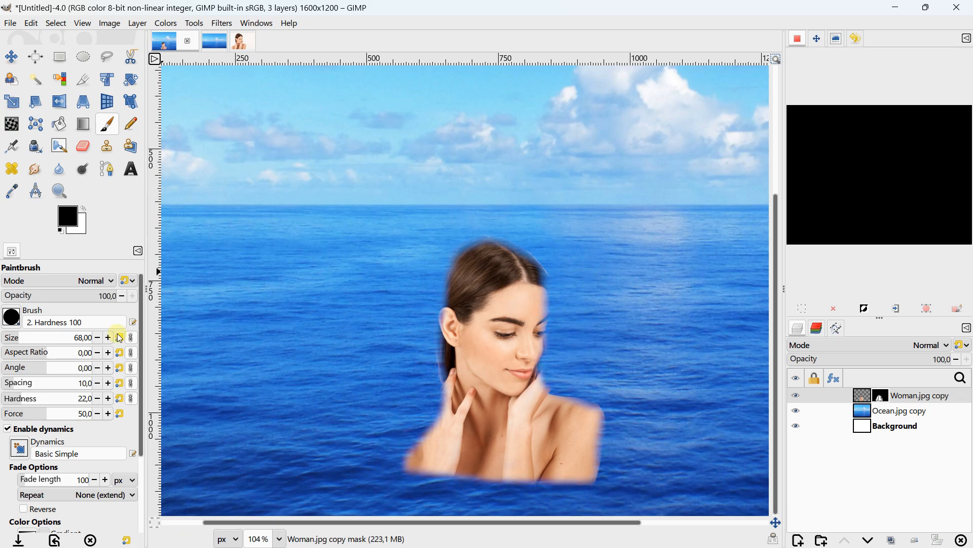
- Set the brush opacity to 25 and paint black over the woman's hair, face and body on the mask to blend her into the water
{"action": "left_click", "coordinate": [31, 299]}
{"action": "mouse_move", "coordinate": [462, 290]}
{"action": "left_mouse_down"}
{"action": "mouse_move", "coordinate": [439, 283]}
{"action": "mouse_move", "coordinate": [467, 272]}
{"action": "mouse_move", "coordinate": [421, 274]}
{"action": "mouse_move", "coordinate": [443, 343]}
{"action": "mouse_move", "coordinate": [444, 331]}
{"action": "mouse_move", "coordinate": [414, 431]}
{"action": "mouse_move", "coordinate": [512, 449]}
{"action": "mouse_move", "coordinate": [556, 475]}
{"action": "mouse_move", "coordinate": [586, 469]}
{"action": "mouse_move", "coordinate": [557, 432]}
{"action": "mouse_move", "coordinate": [576, 424]}
{"action": "mouse_move", "coordinate": [548, 412]}
{"action": "mouse_move", "coordinate": [558, 406]}
{"action": "mouse_move", "coordinate": [515, 365]}
{"action": "mouse_move", "coordinate": [542, 319]}
{"action": "mouse_move", "coordinate": [511, 293]}
{"action": "mouse_move", "coordinate": [497, 241]}
{"action": "mouse_move", "coordinate": [485, 290]}
{"action": "mouse_move", "coordinate": [550, 239]}
{"action": "mouse_move", "coordinate": [512, 287]}
{"action": "mouse_move", "coordinate": [539, 264]}
{"action": "mouse_move", "coordinate": [509, 333]}
{"action": "mouse_move", "coordinate": [457, 381]}
{"action": "mouse_move", "coordinate": [405, 463]}
{"action": "mouse_move", "coordinate": [488, 458]}
{"action": "mouse_move", "coordinate": [489, 472]}
{"action": "mouse_move", "coordinate": [619, 465]}
{"action": "mouse_move", "coordinate": [514, 447]}
{"action": "mouse_move", "coordinate": [517, 417]}
{"action": "mouse_move", "coordinate": [563, 394]}
{"action": "mouse_move", "coordinate": [506, 403]}
{"action": "mouse_move", "coordinate": [540, 397]}
{"action": "mouse_move", "coordinate": [485, 439]}
{"action": "mouse_move", "coordinate": [405, 452]}
{"action": "mouse_move", "coordinate": [527, 431]}
{"action": "left_mouse_up"}
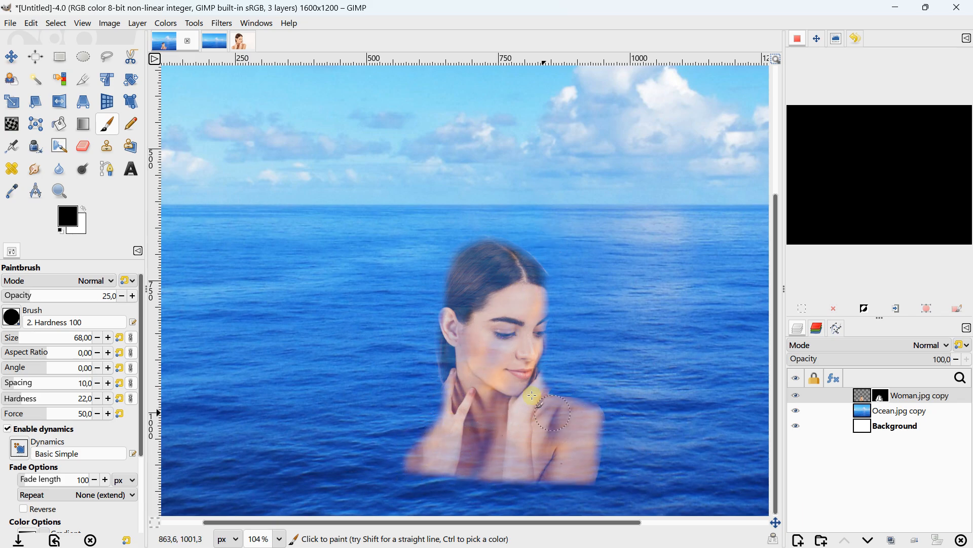
- At 25 opacity, paint black on the mask across the woman's neck, chest and shoulder to blend her further into the water
{"action": "mouse_move", "coordinate": [532, 395]}
{"action": "left_mouse_down"}
{"action": "mouse_move", "coordinate": [499, 351]}
{"action": "mouse_move", "coordinate": [499, 287]}
{"action": "mouse_move", "coordinate": [482, 263]}
{"action": "mouse_move", "coordinate": [457, 270]}
{"action": "mouse_move", "coordinate": [484, 332]}
{"action": "mouse_move", "coordinate": [452, 330]}
{"action": "mouse_move", "coordinate": [489, 347]}
{"action": "mouse_move", "coordinate": [501, 338]}
{"action": "mouse_move", "coordinate": [471, 342]}
{"action": "mouse_move", "coordinate": [513, 376]}
{"action": "mouse_move", "coordinate": [538, 343]}
{"action": "mouse_move", "coordinate": [559, 334]}
{"action": "mouse_move", "coordinate": [520, 355]}
{"action": "mouse_move", "coordinate": [441, 355]}
{"action": "mouse_move", "coordinate": [476, 364]}
{"action": "mouse_move", "coordinate": [481, 384]}
{"action": "mouse_move", "coordinate": [470, 378]}
{"action": "mouse_move", "coordinate": [455, 435]}
{"action": "mouse_move", "coordinate": [425, 479]}
{"action": "mouse_move", "coordinate": [611, 462]}
{"action": "mouse_move", "coordinate": [589, 407]}
{"action": "mouse_move", "coordinate": [584, 450]}
{"action": "mouse_move", "coordinate": [598, 431]}
{"action": "mouse_move", "coordinate": [576, 427]}
{"action": "mouse_move", "coordinate": [513, 367]}
{"action": "mouse_move", "coordinate": [526, 345]}
{"action": "mouse_move", "coordinate": [562, 371]}
{"action": "mouse_move", "coordinate": [578, 410]}
{"action": "mouse_move", "coordinate": [567, 464]}
{"action": "mouse_move", "coordinate": [585, 480]}
{"action": "mouse_move", "coordinate": [596, 437]}
{"action": "left_mouse_up"}
{"action": "scroll", "coordinate": [568, 317], "scroll_direction": "down", "scroll_amount": 4}
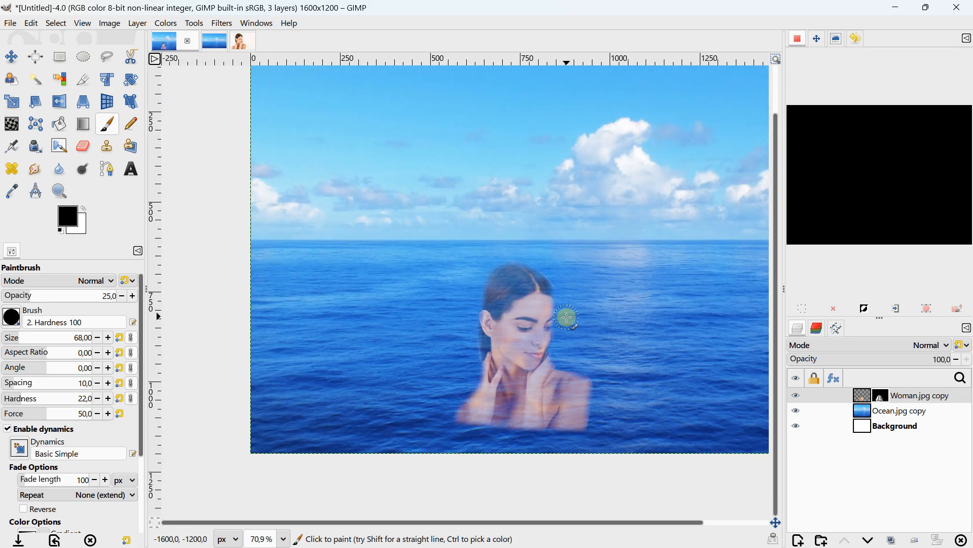
{"action": "scroll", "coordinate": [583, 405], "scroll_direction": "up", "scroll_amount": 4}
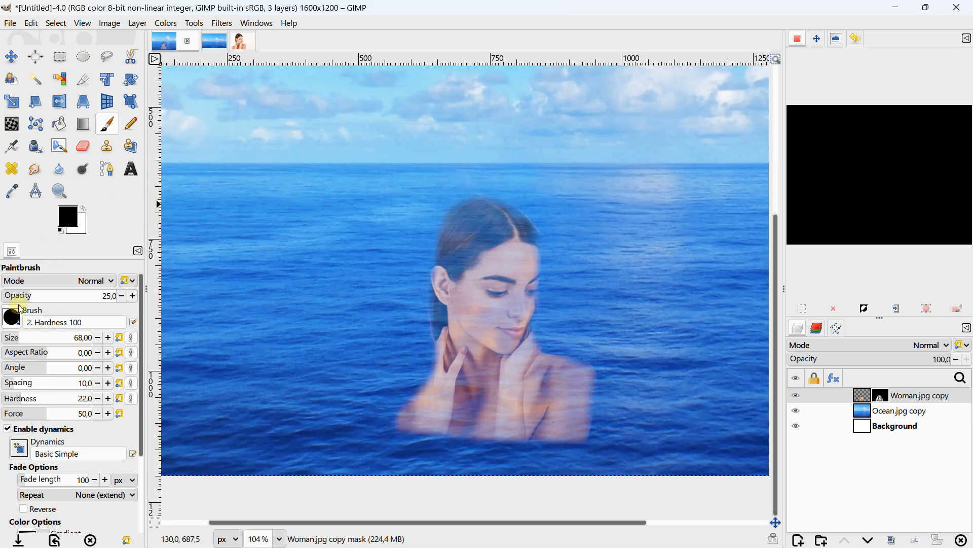
- Set the brush opacity to 100 and paint black on the mask along the outer edge of the woman's right-hand shoulder and arm
{"action": "left_click_drag", "start_coordinate": [29, 304], "coordinate": [202, 300]}
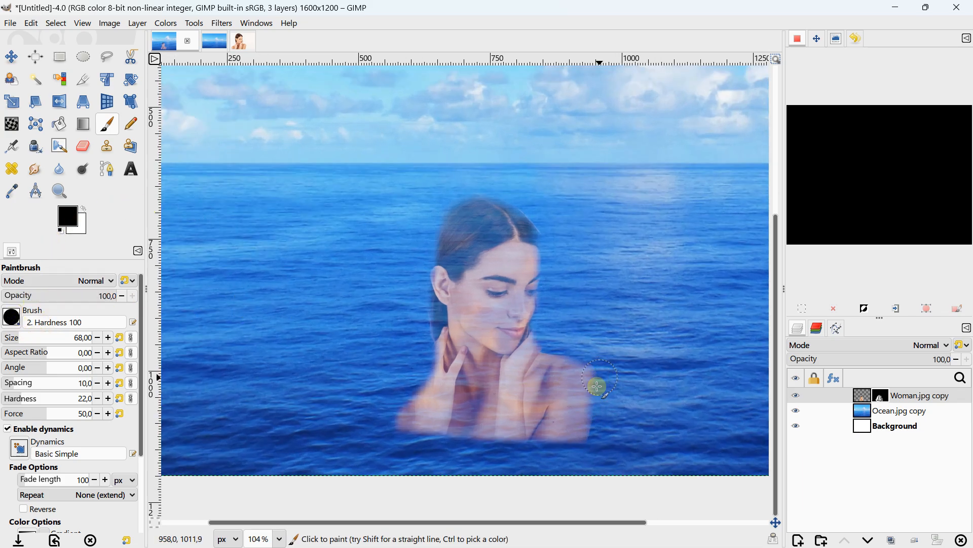
{"action": "mouse_move", "coordinate": [583, 450]}
{"action": "left_mouse_down"}
{"action": "mouse_move", "coordinate": [609, 360]}
{"action": "mouse_move", "coordinate": [589, 405]}
{"action": "mouse_move", "coordinate": [587, 360]}
{"action": "mouse_move", "coordinate": [578, 361]}
{"action": "mouse_move", "coordinate": [587, 375]}
{"action": "mouse_move", "coordinate": [573, 439]}
{"action": "left_mouse_up"}
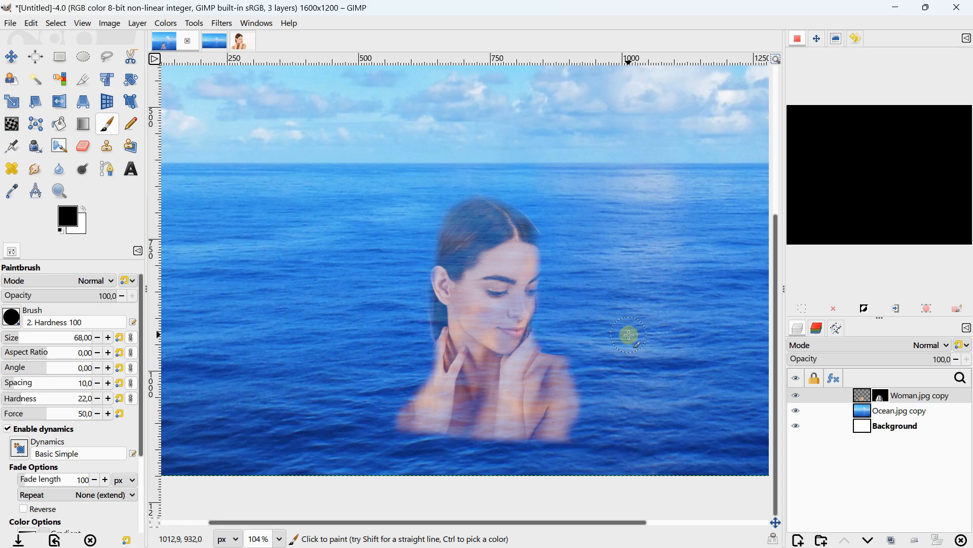
{"action": "scroll", "coordinate": [614, 299], "scroll_direction": "down", "scroll_amount": 6}
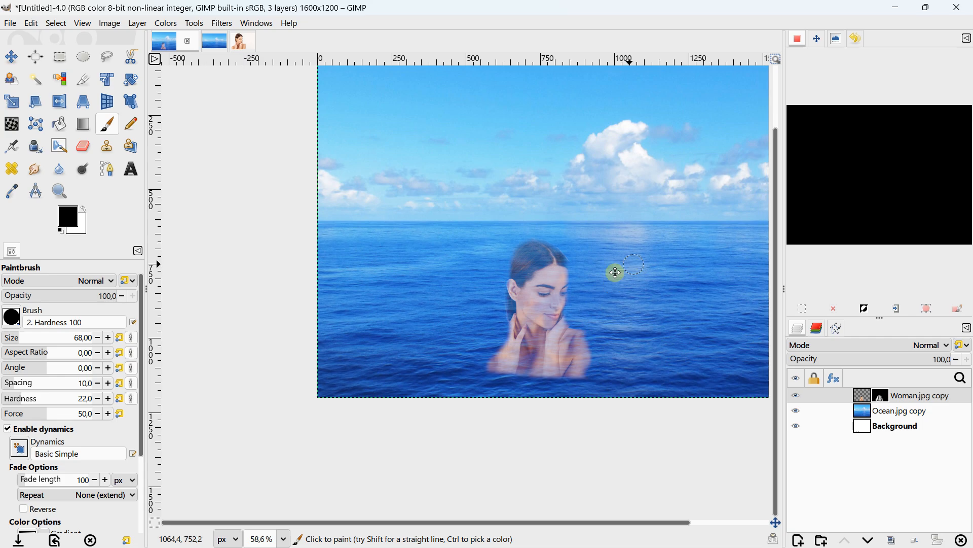
{"action": "scroll", "coordinate": [521, 308], "scroll_direction": "down", "scroll_amount": 2}
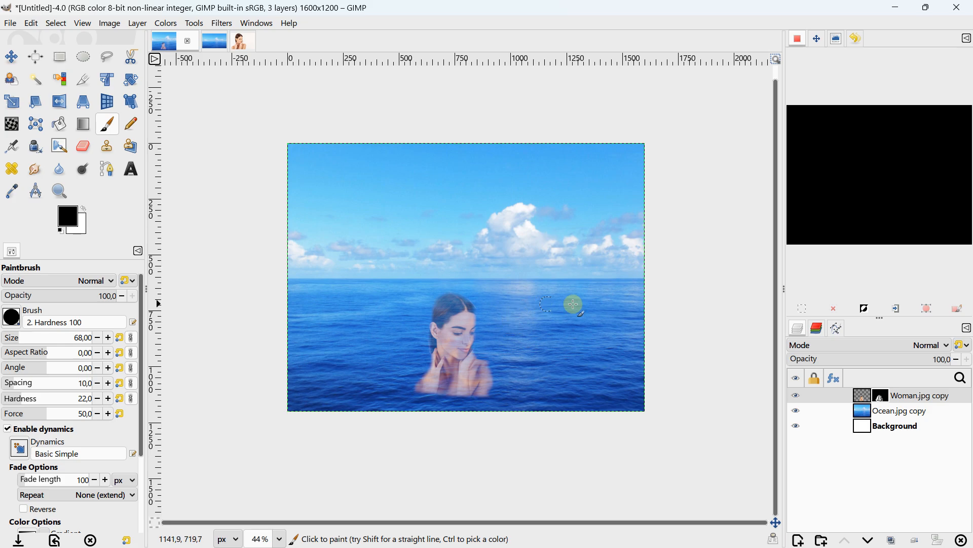
- Display the Woman.jpg copy layer's mask on the canvas, disable its effect and return to the normal image view
{"action": "right_click", "coordinate": [882, 397]}
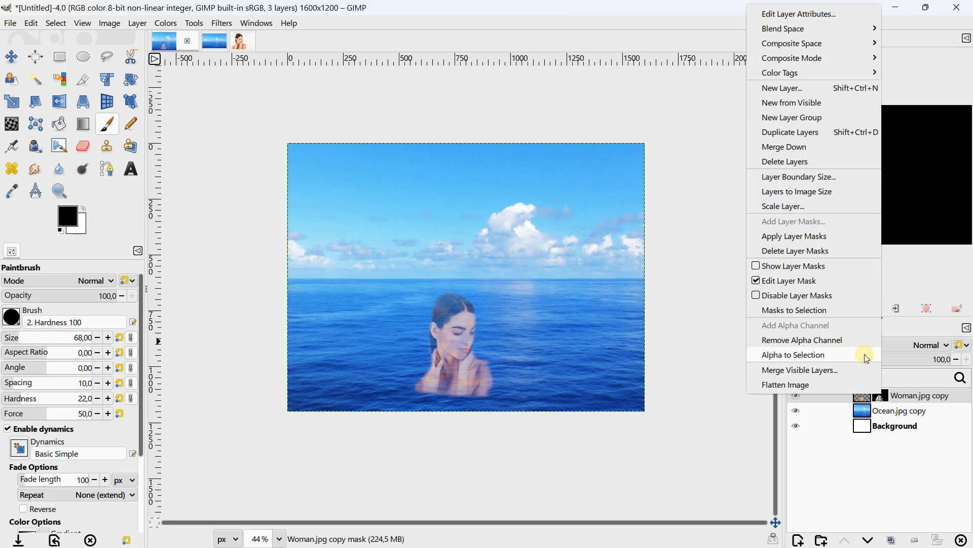
{"action": "left_click", "coordinate": [784, 269]}
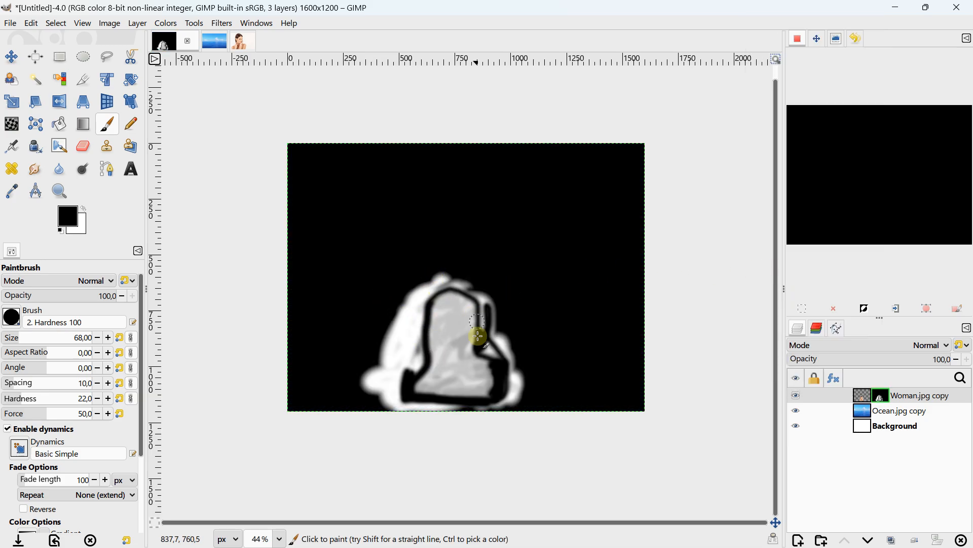
{"action": "right_click", "coordinate": [882, 399]}
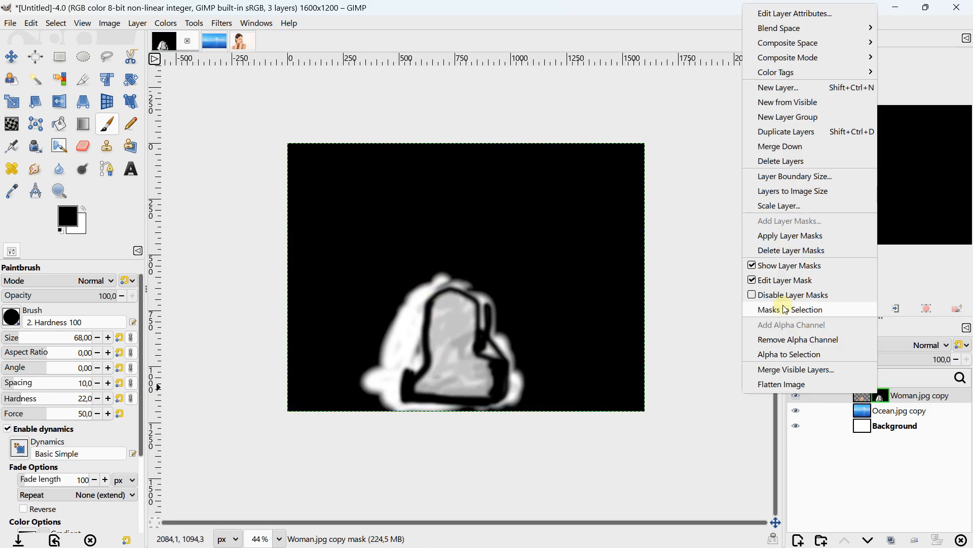
{"action": "left_click", "coordinate": [770, 295]}
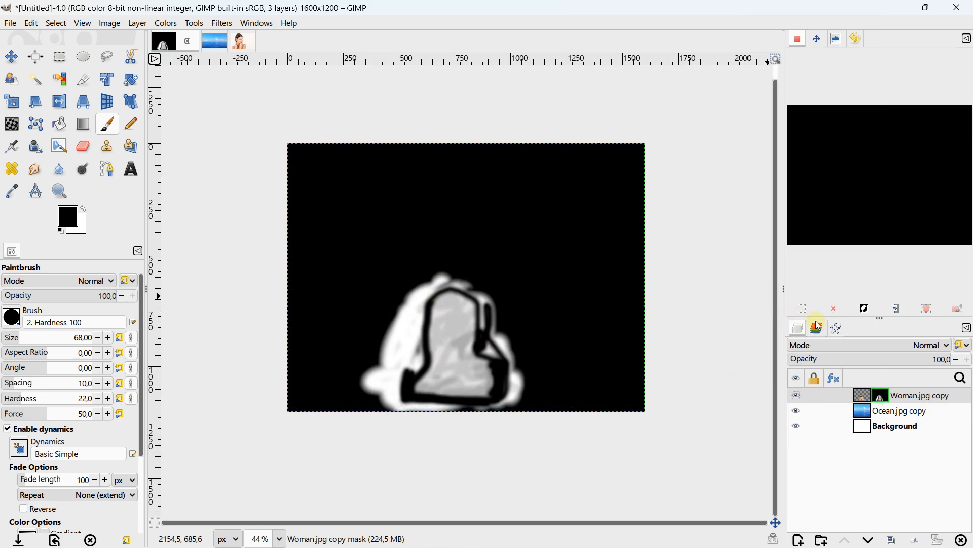
{"action": "right_click", "coordinate": [882, 397]}
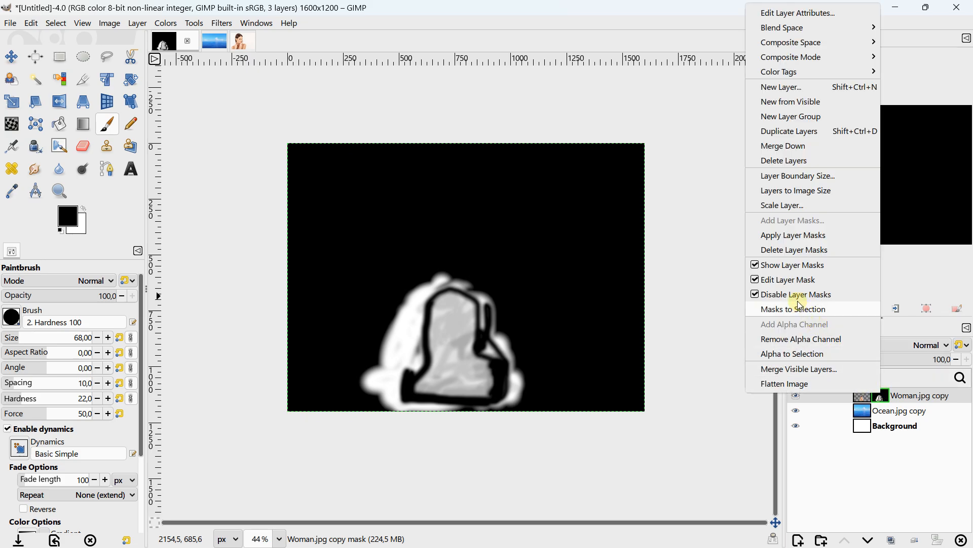
{"action": "left_click", "coordinate": [787, 266]}
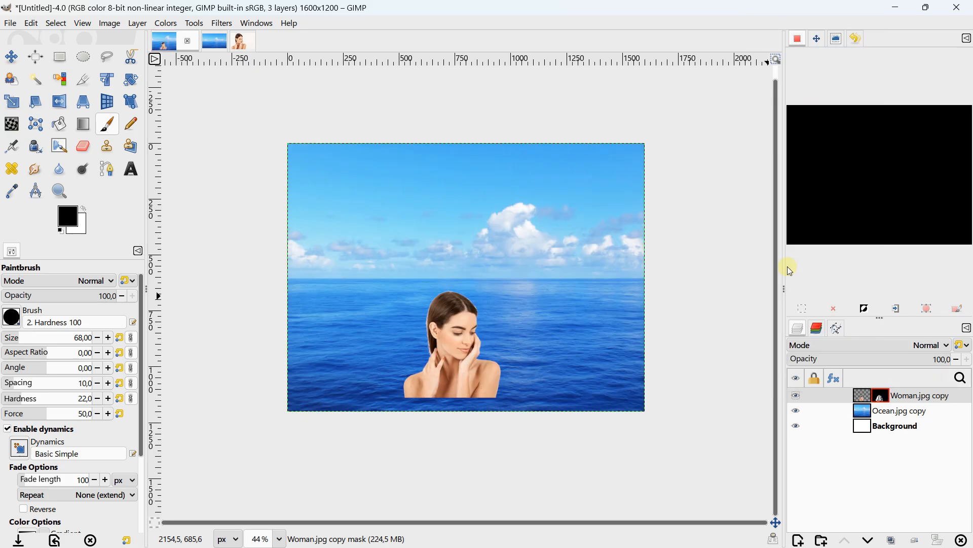
- Toggle the Woman.jpg copy layer mask on, off and on again to compare the masked and unmasked image
{"action": "right_click", "coordinate": [882, 397]}
{"action": "left_click", "coordinate": [806, 304]}
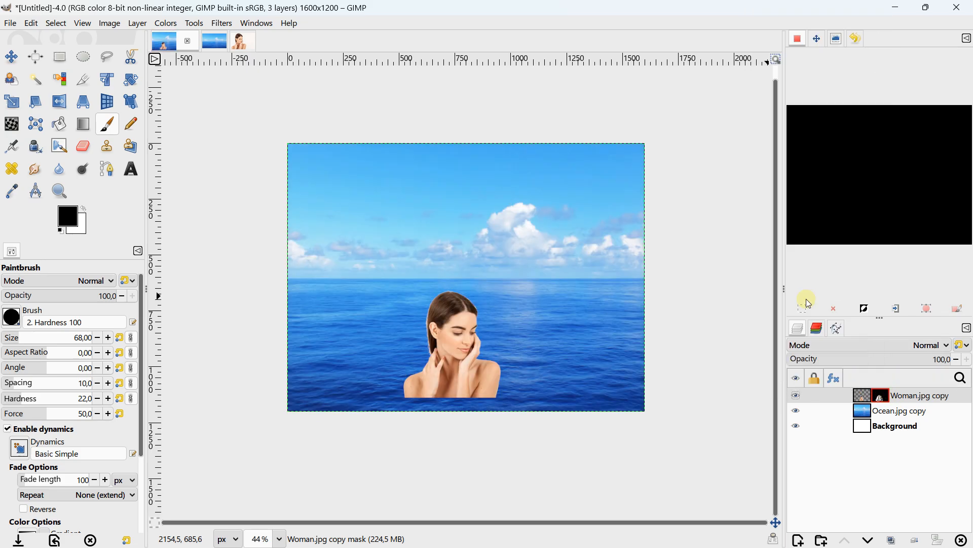
{"action": "right_click", "coordinate": [882, 399]}
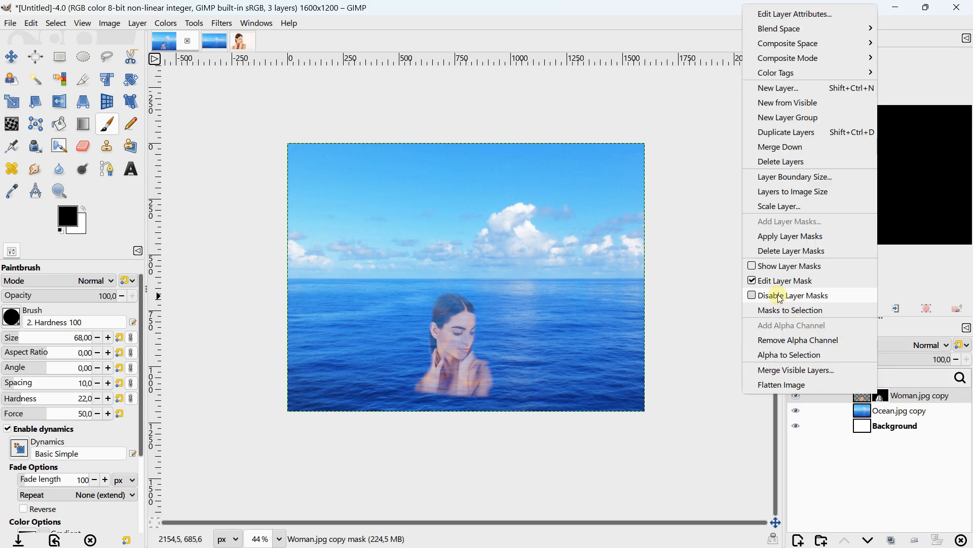
{"action": "left_click", "coordinate": [797, 295]}
{"action": "right_click", "coordinate": [887, 399]}
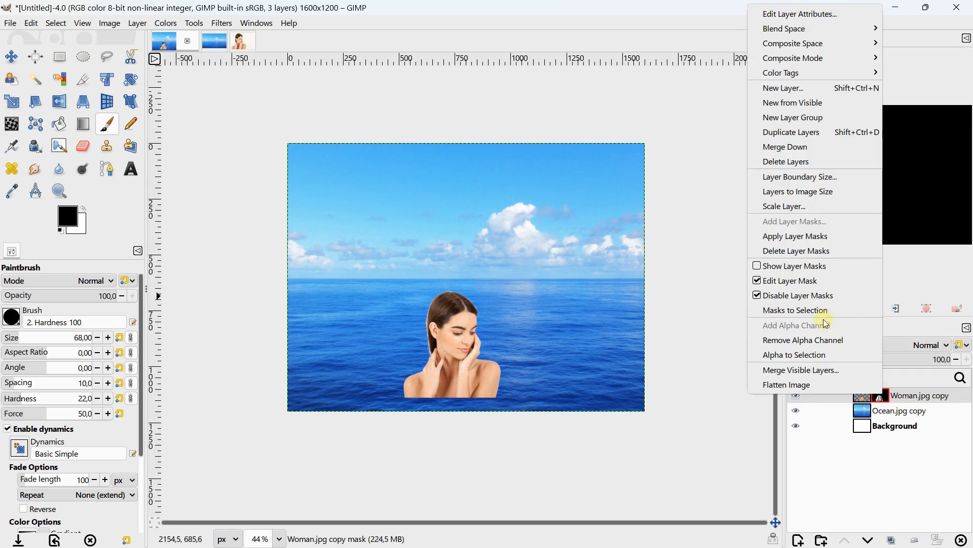
{"action": "left_click", "coordinate": [809, 295]}
- Toggle mask editing off and on for the Woman.jpg copy layer, and paint a black stroke over the woman's hair on the mask
{"action": "right_click", "coordinate": [889, 399]}
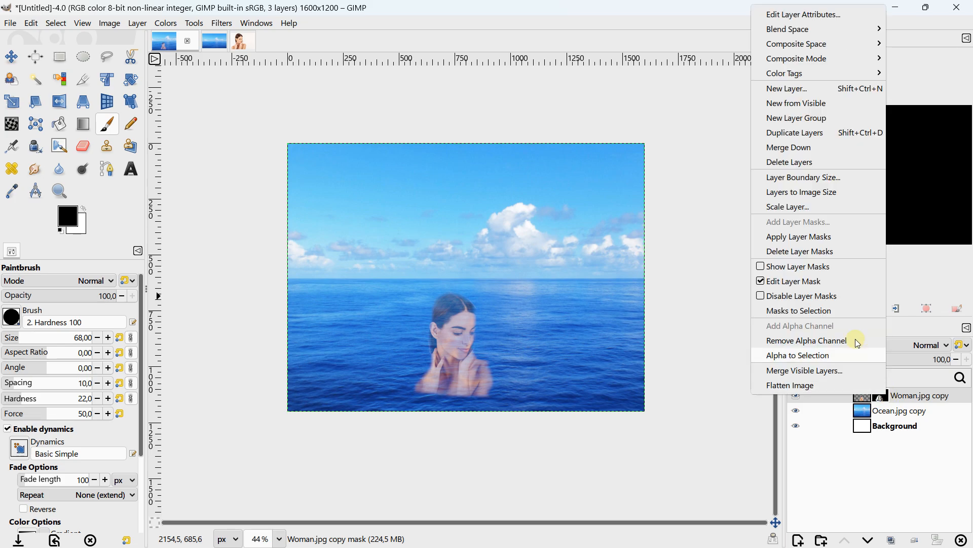
{"action": "left_click", "coordinate": [791, 287]}
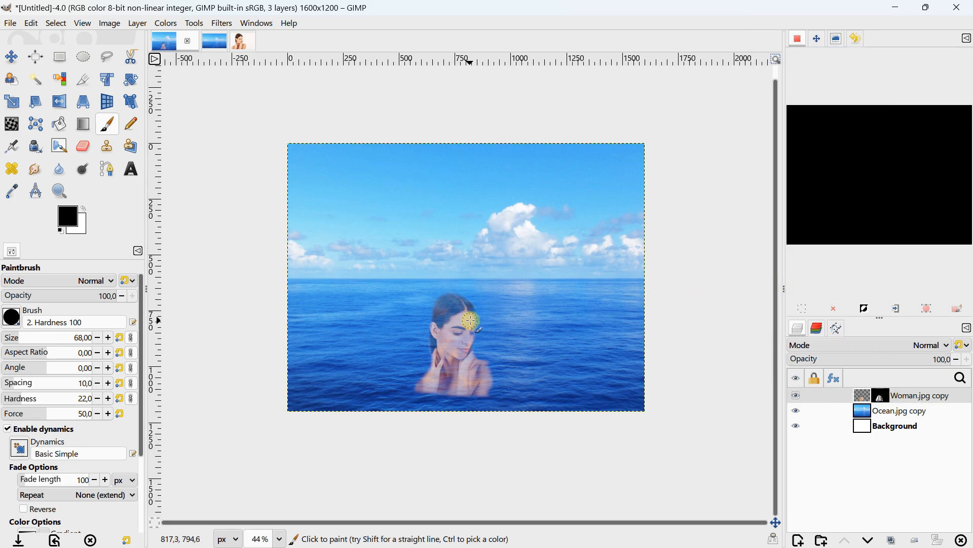
{"action": "left_click", "coordinate": [863, 395]}
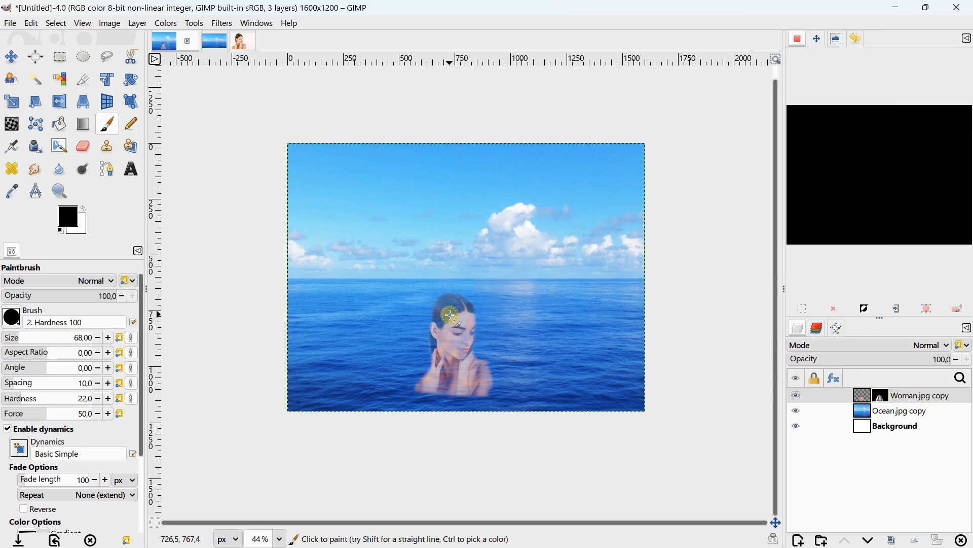
{"action": "mouse_move", "coordinate": [450, 315]}
{"action": "left_mouse_down"}
{"action": "mouse_move", "coordinate": [456, 295]}
{"action": "mouse_move", "coordinate": [438, 300]}
{"action": "mouse_move", "coordinate": [453, 288]}
{"action": "mouse_move", "coordinate": [433, 316]}
{"action": "left_mouse_up"}
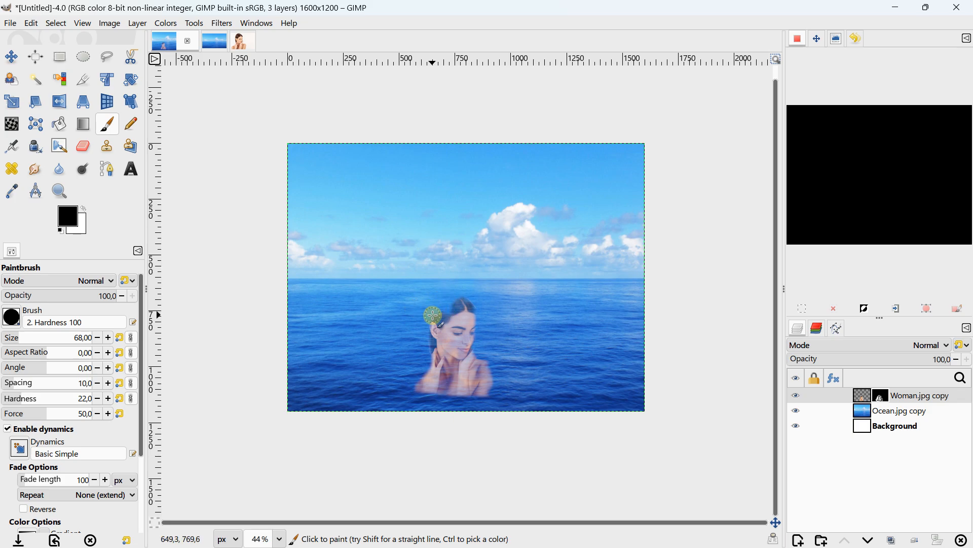
- Undo the last paintbrush stroke over the woman's hair
{"action": "left_click", "coordinate": [32, 25]}
{"action": "key", "text": "Escape"}
{"action": "left_click", "coordinate": [30, 25]}
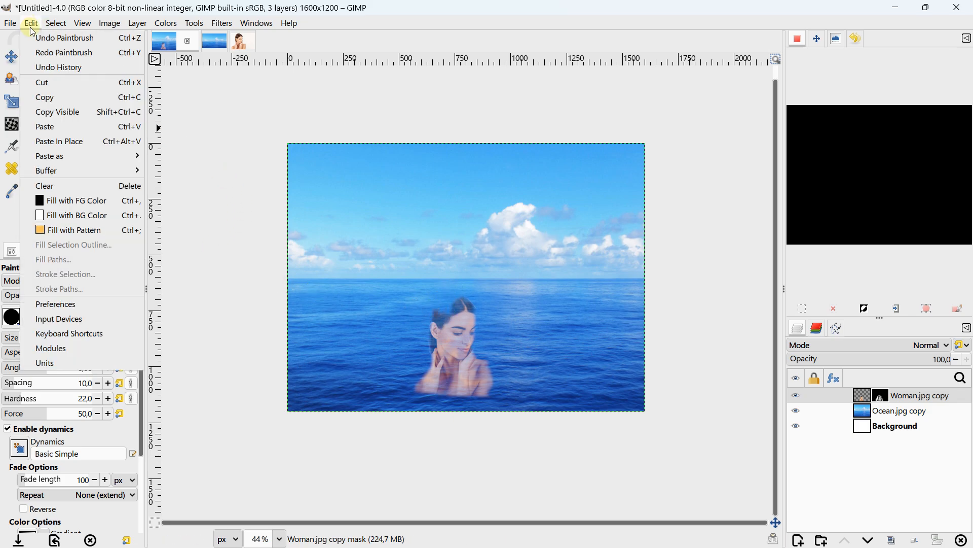
{"action": "left_click", "coordinate": [39, 38]}
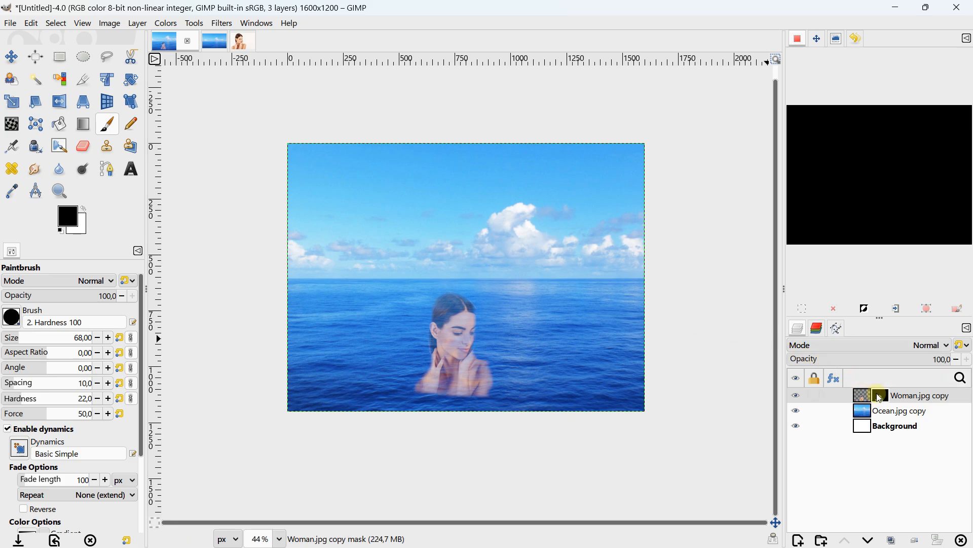
- Delete the layer mask from the Woman.jpg copy layer and select the Background layer
{"action": "right_click", "coordinate": [881, 398]}
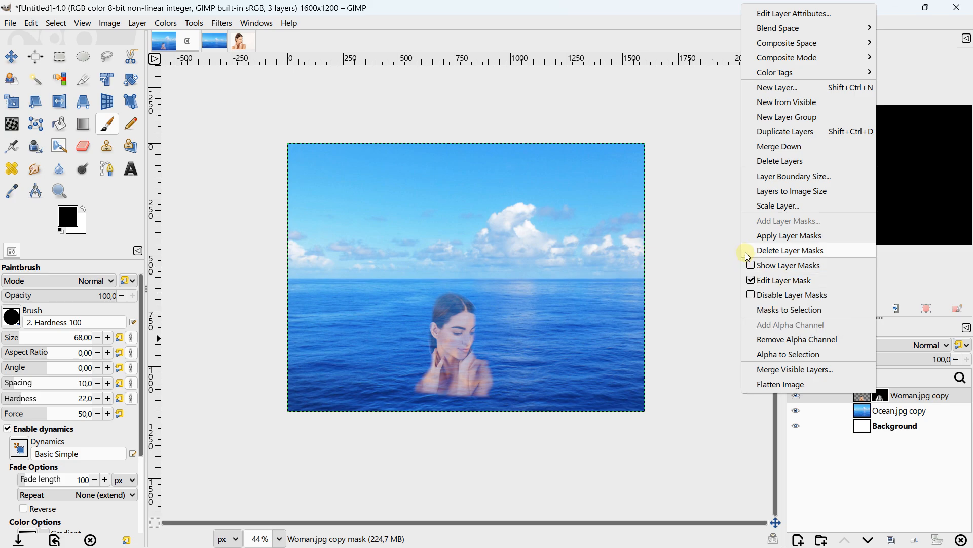
{"action": "left_click", "coordinate": [781, 252]}
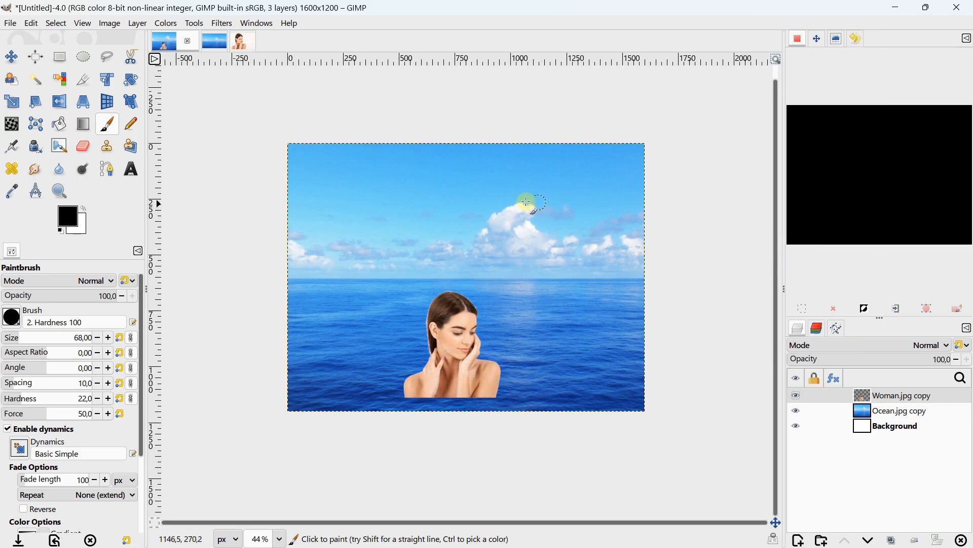
{"action": "left_click", "coordinate": [897, 427]}
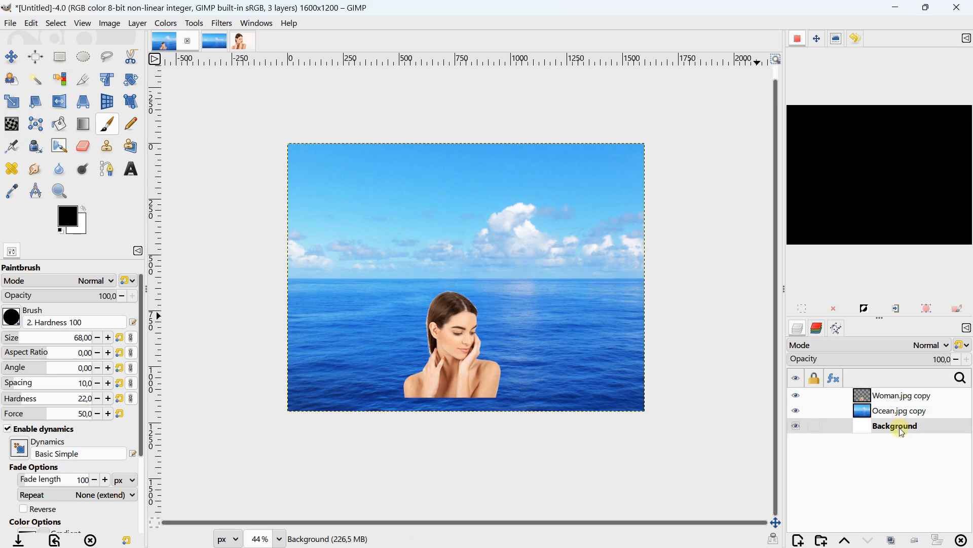
{"action": "left_click_drag", "start_coordinate": [311, 137], "coordinate": [317, 159]}
{"action": "left_click_drag", "start_coordinate": [253, 116], "coordinate": [272, 112]}
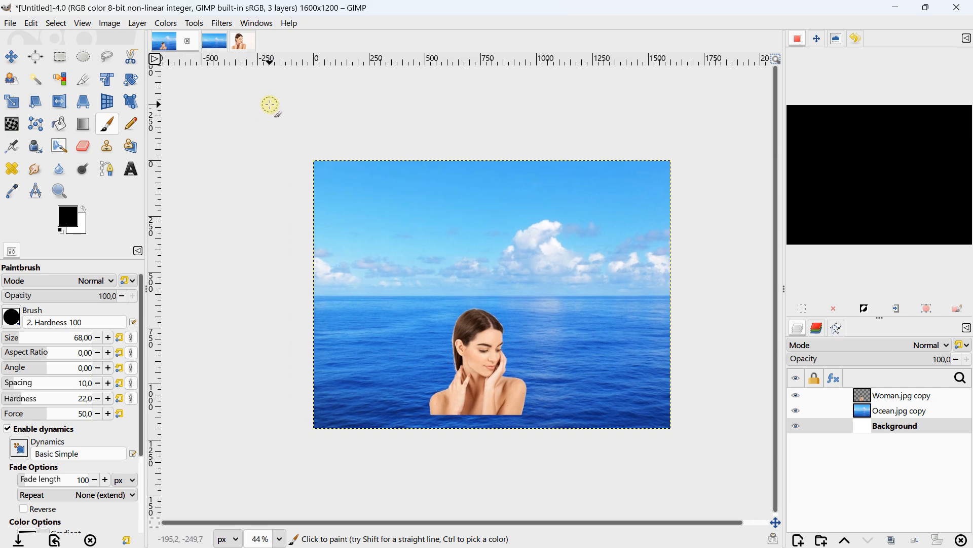